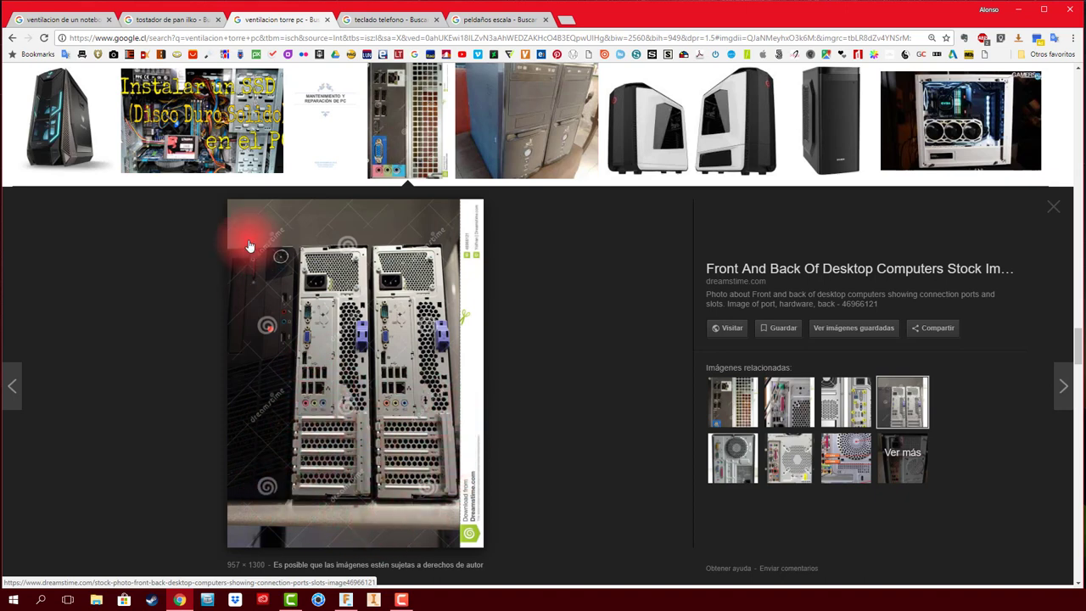
Show the 'ventilacion de un notebook' image results with the laptop underside vent photo.
click(72, 25)
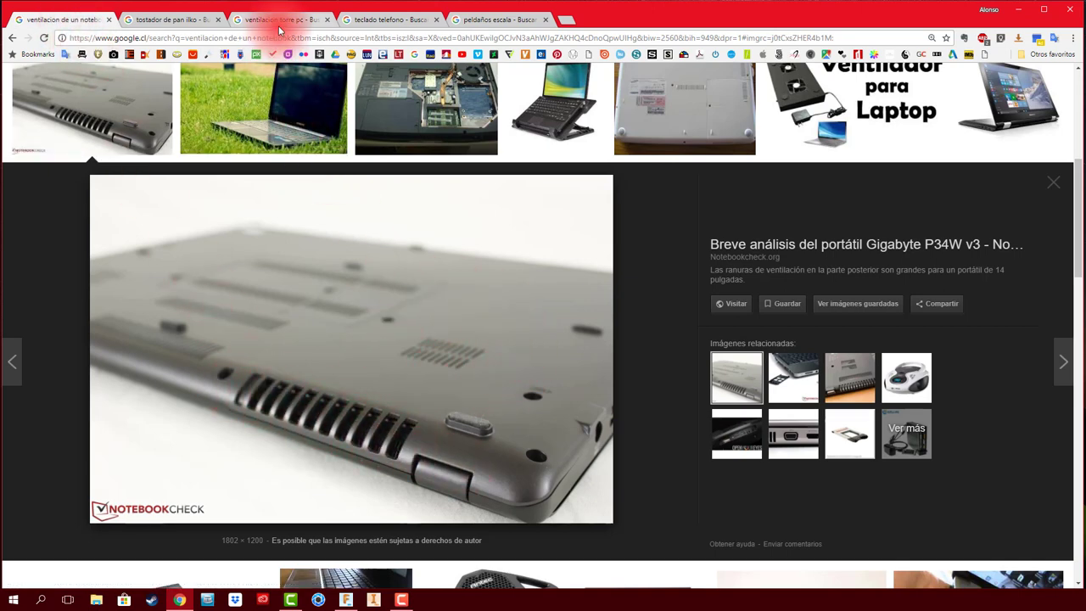
Browse the toaster, desk telephone and ladder image results, then bring Fusion 360 forward.
click(185, 21)
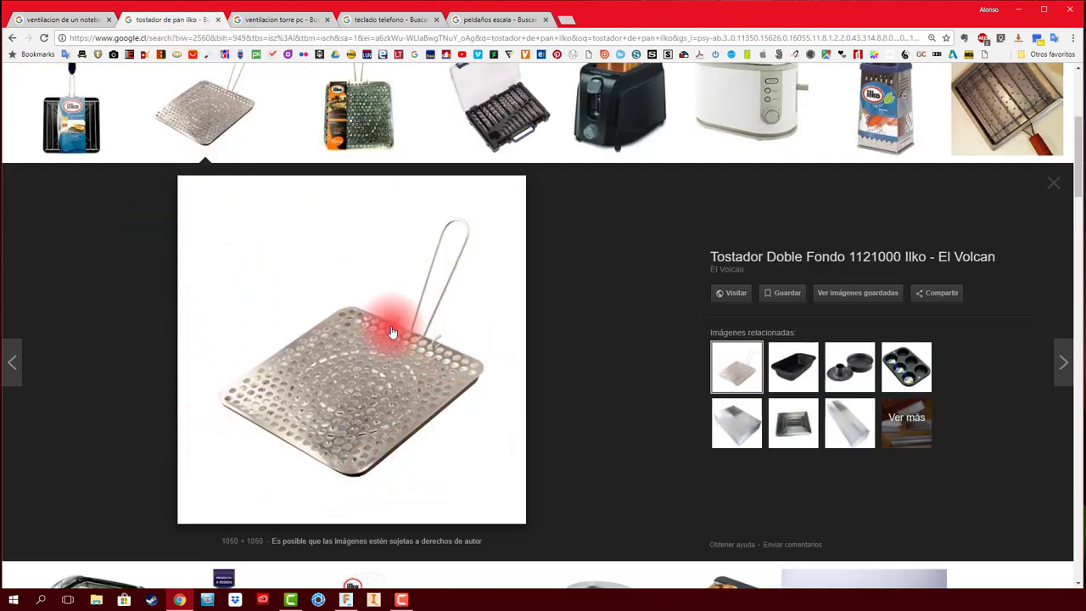
click(365, 19)
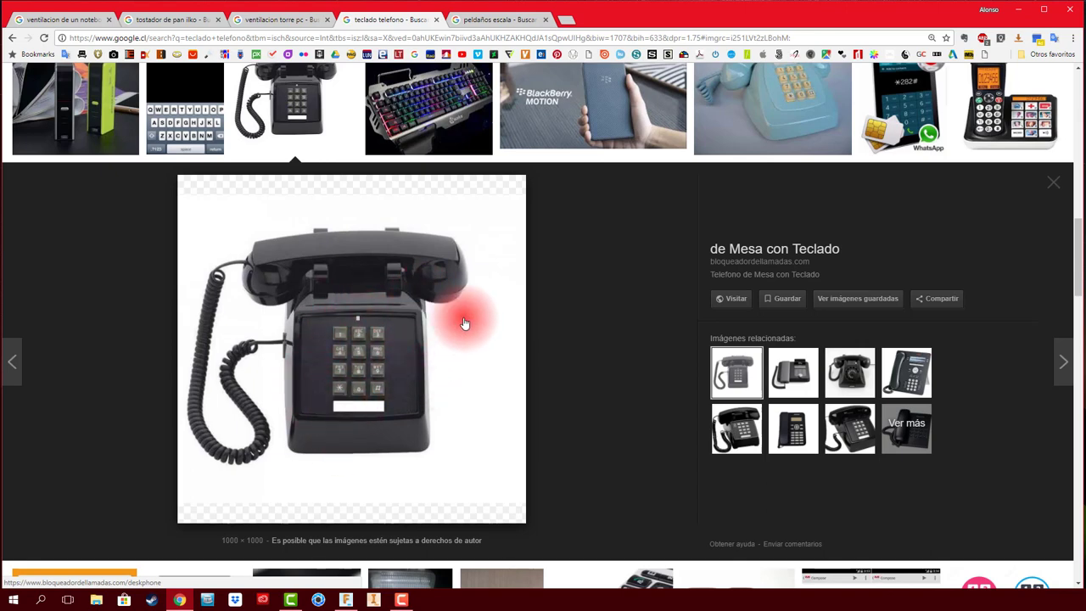
click(500, 20)
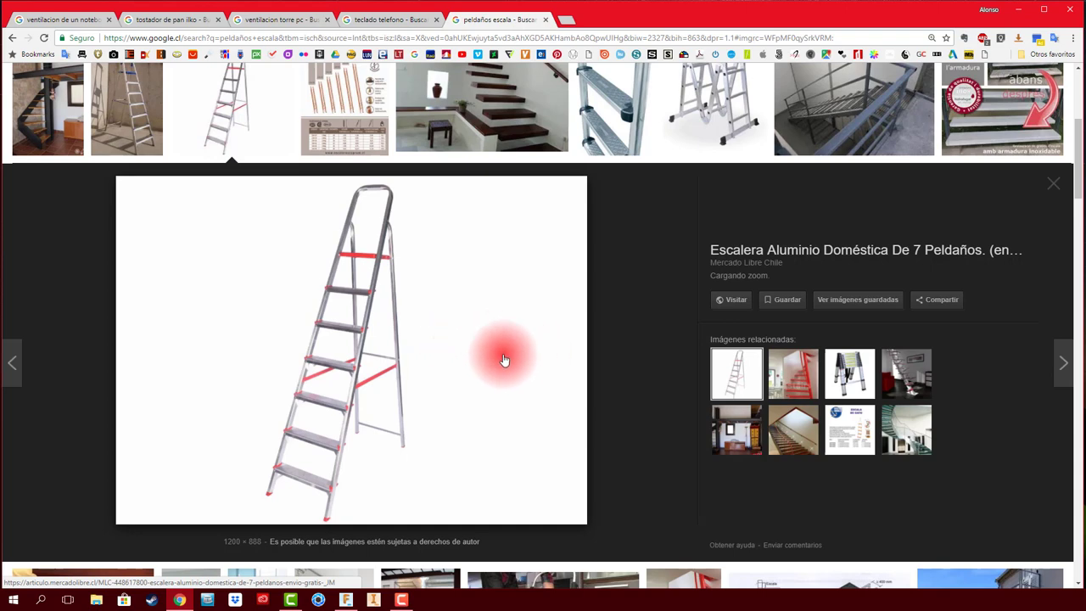
click(358, 573)
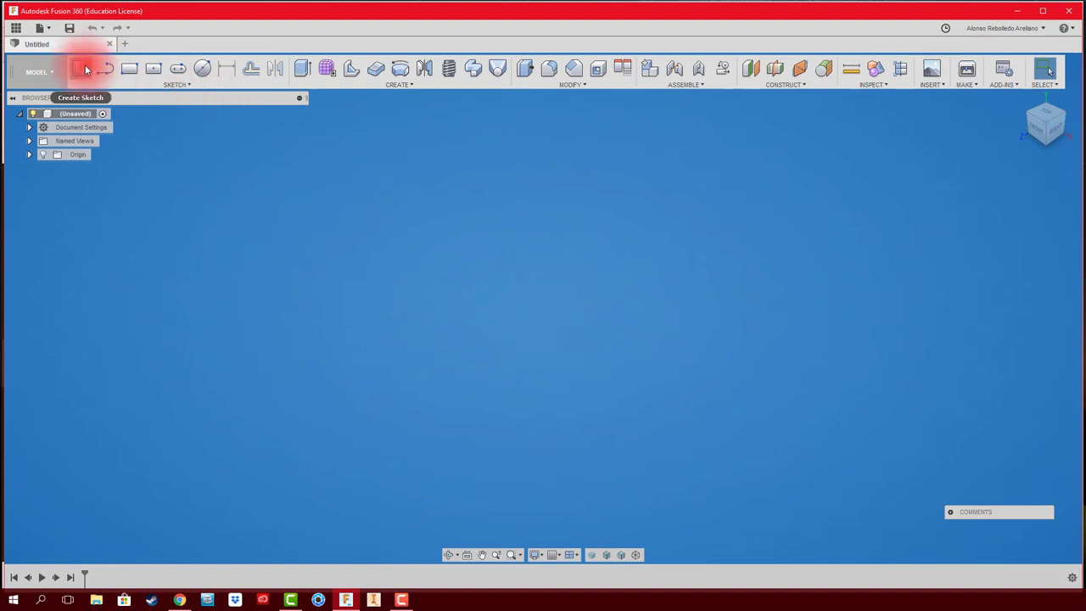
Sketch a 10 mm Center Diameter circle at the origin on the XY plane.
click(83, 70)
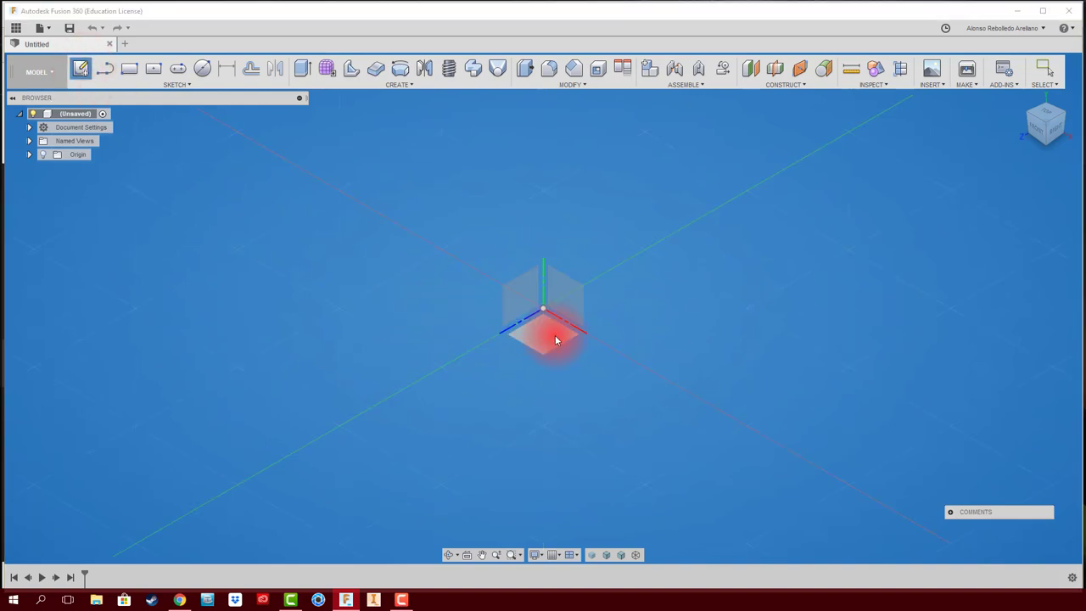
click(556, 338)
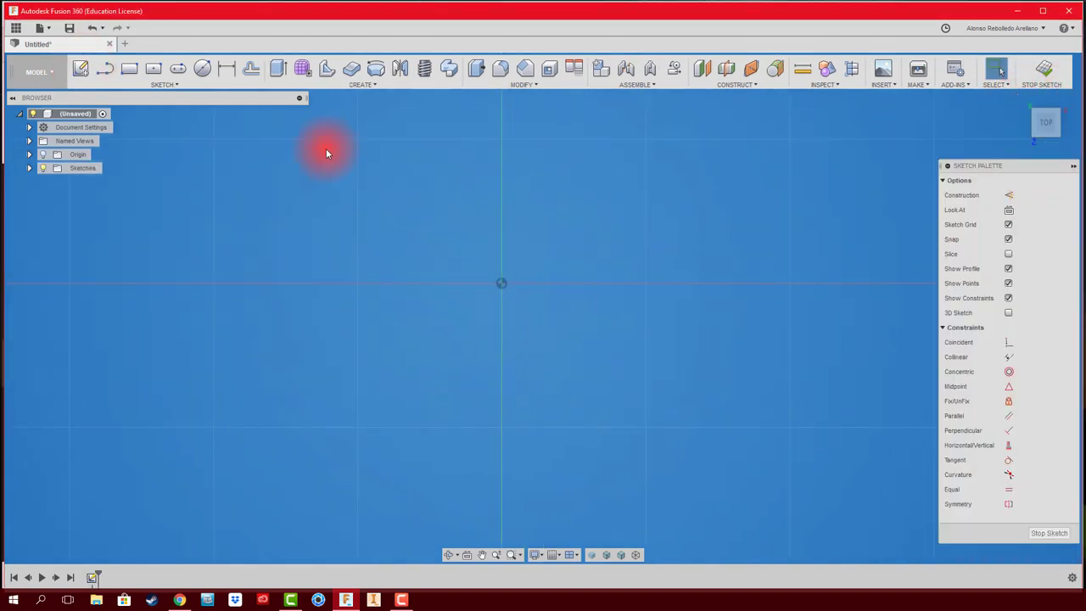
click(211, 75)
click(501, 283)
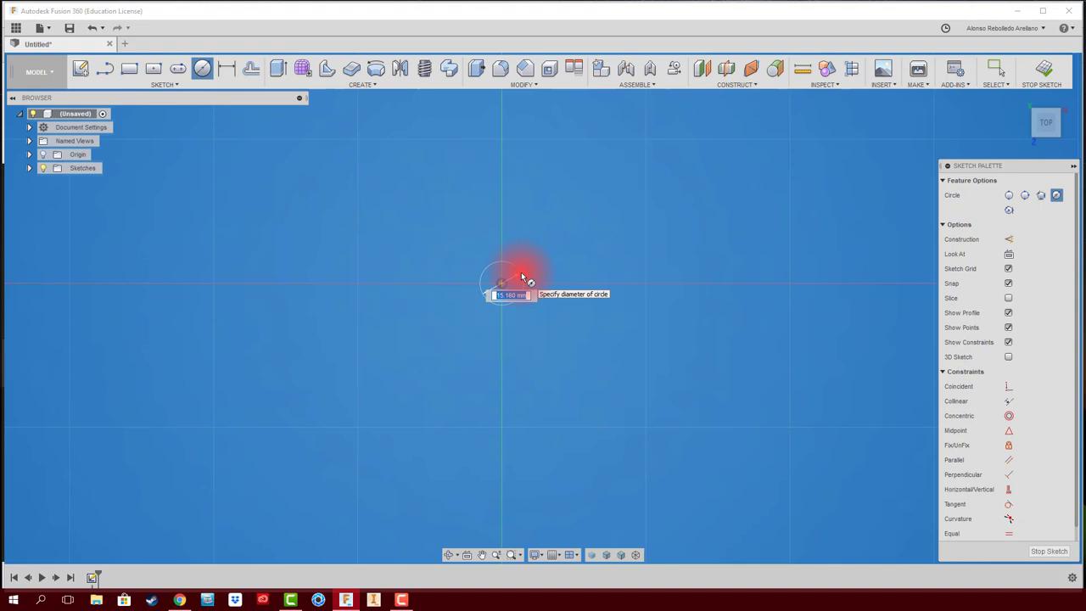
key(Return)
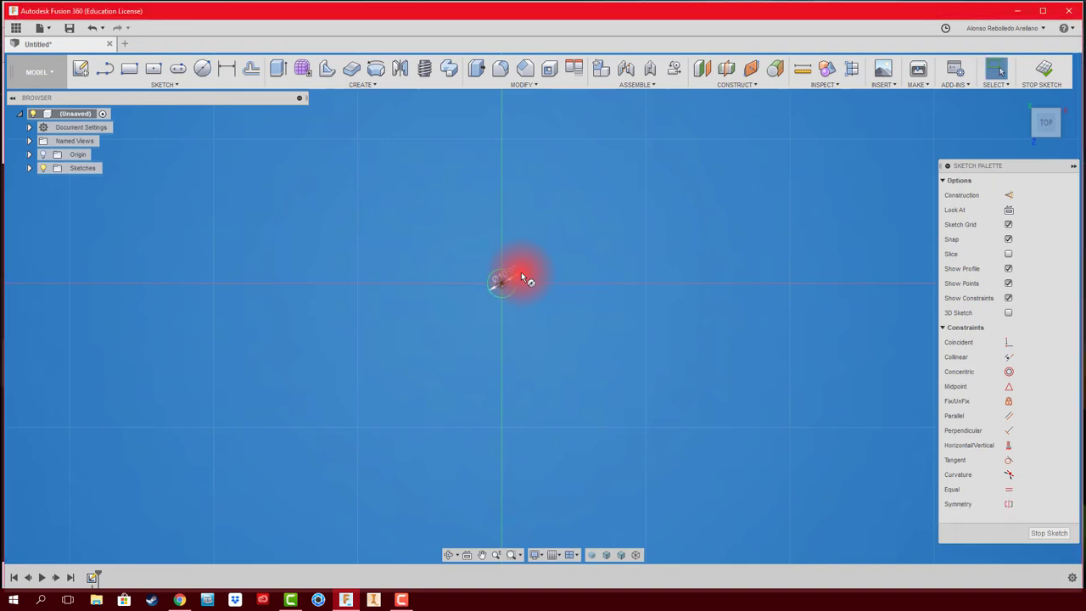
scroll(537, 273, up, 2)
mouse_move(536, 273)
middle_down()
mouse_move(523, 323)
mouse_move(467, 353)
middle_up()
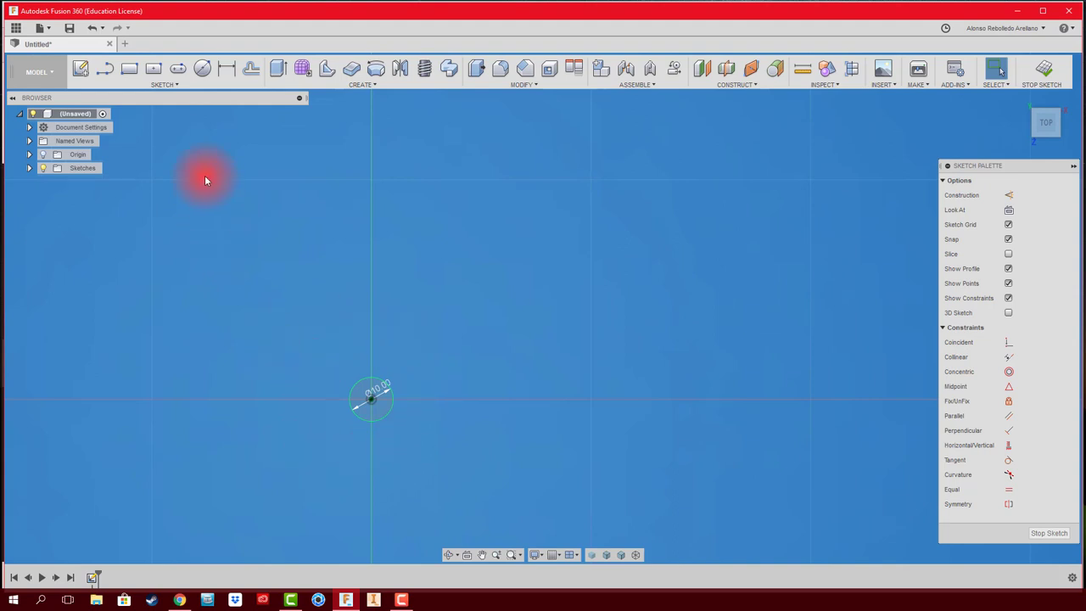
Rectangular-pattern the circle into three copies spread over about 67 mm horizontally.
click(175, 83)
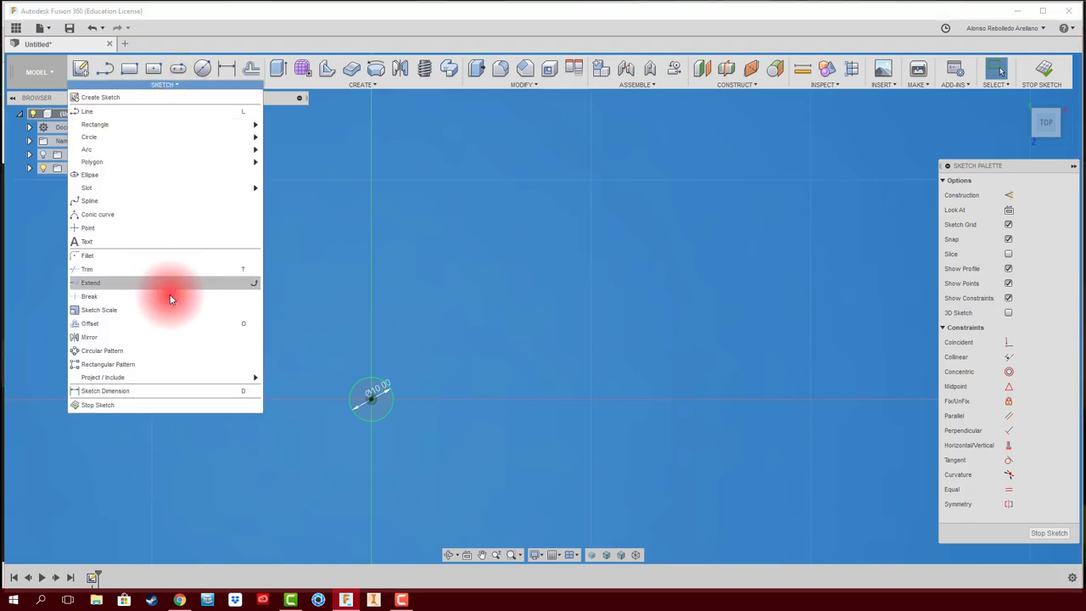
click(163, 367)
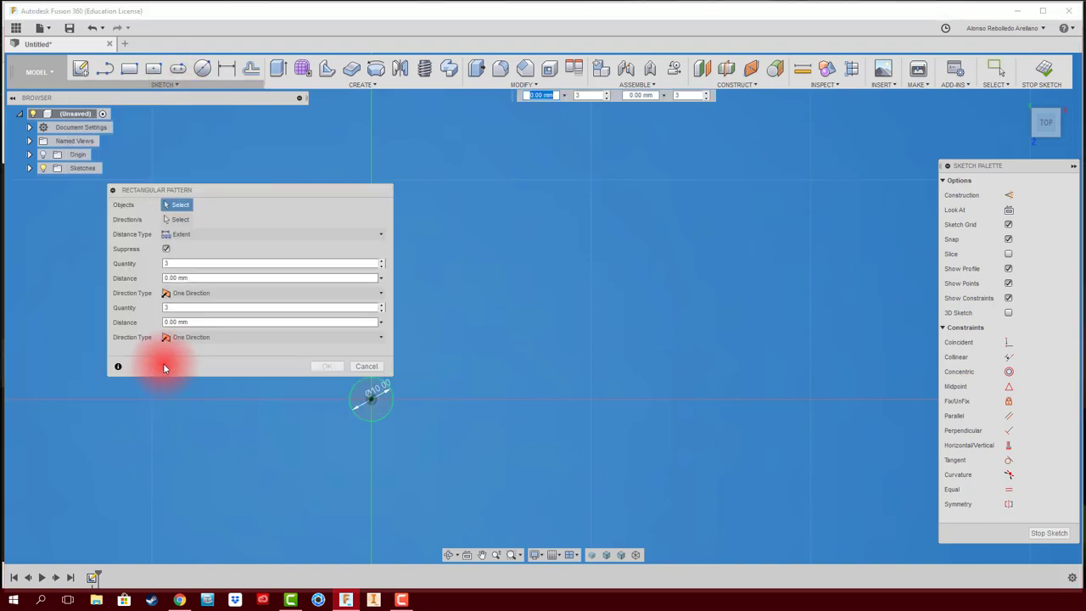
middle_drag(429, 366, 520, 396)
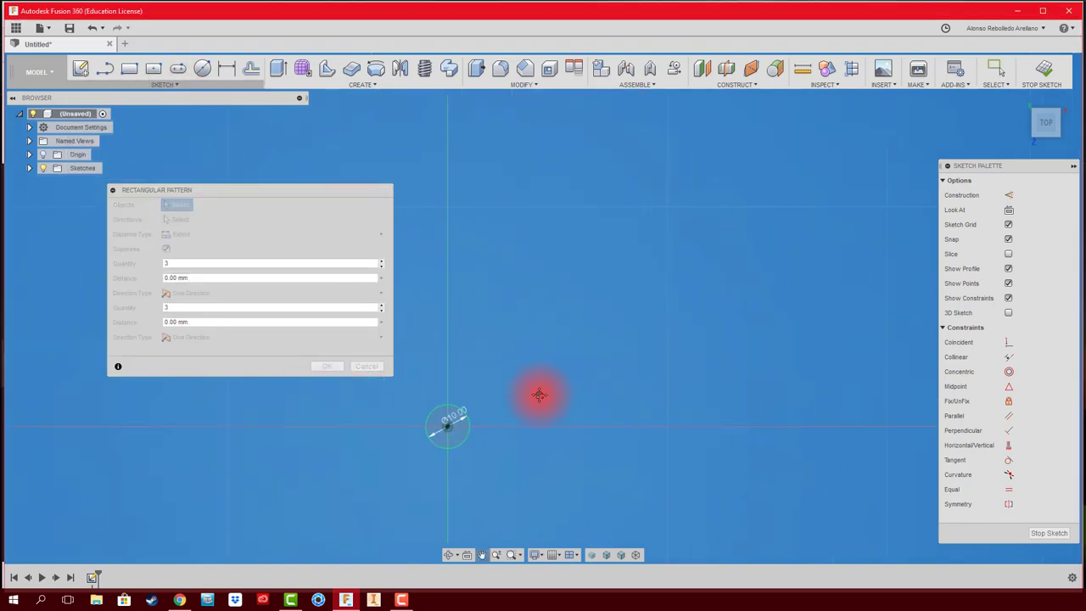
click(460, 410)
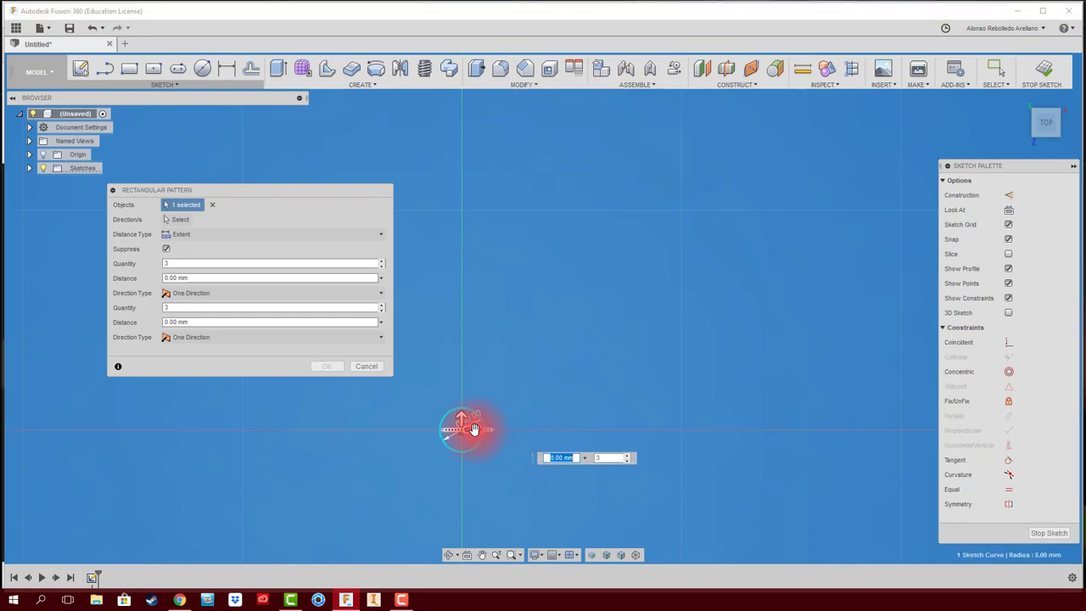
drag(474, 428, 773, 427)
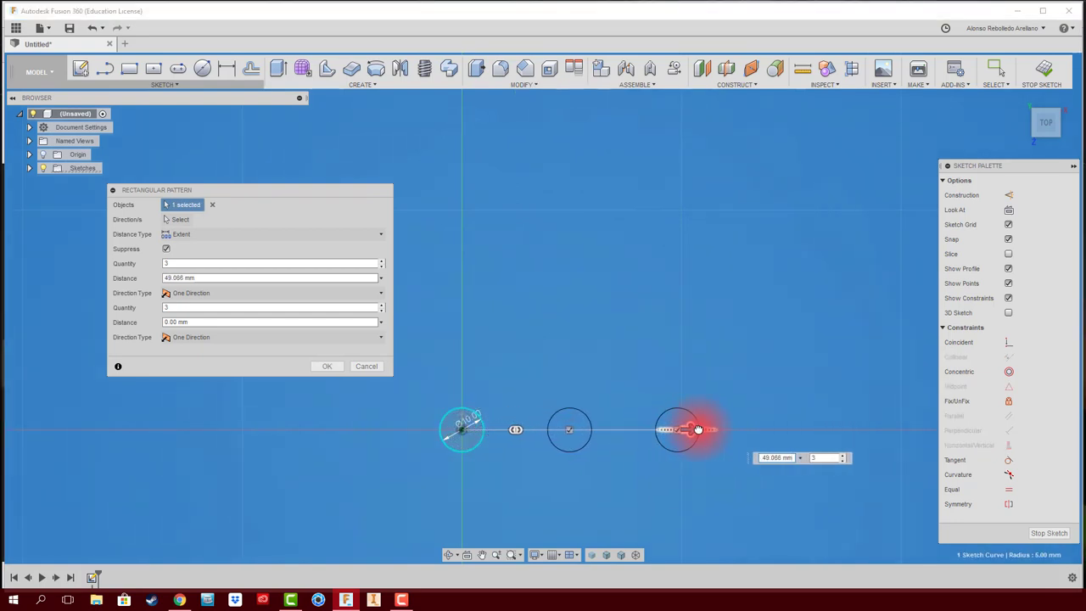
drag(773, 426, 761, 429)
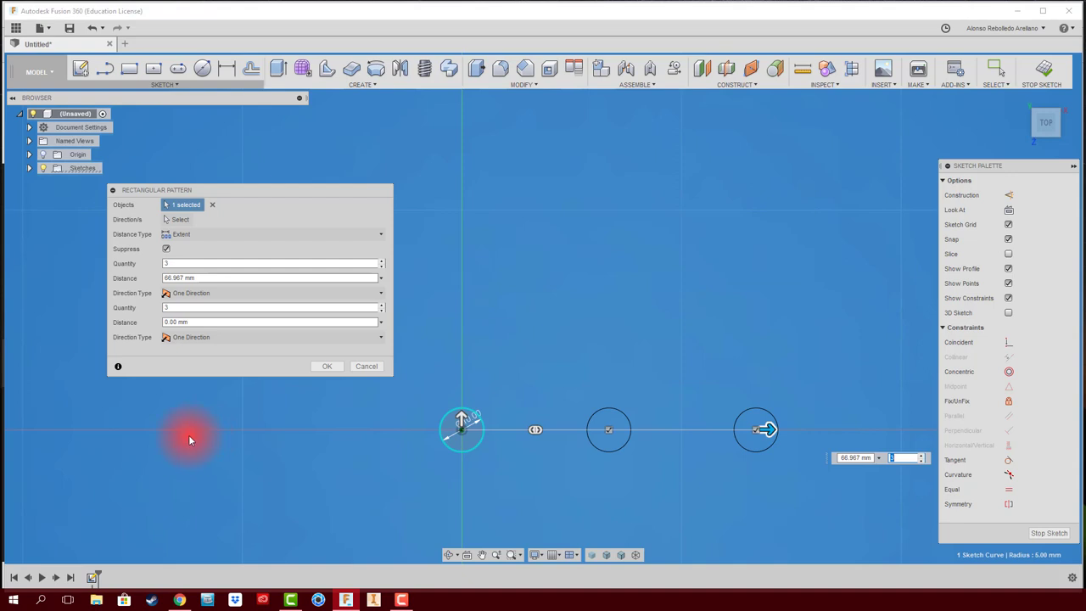
click(259, 235)
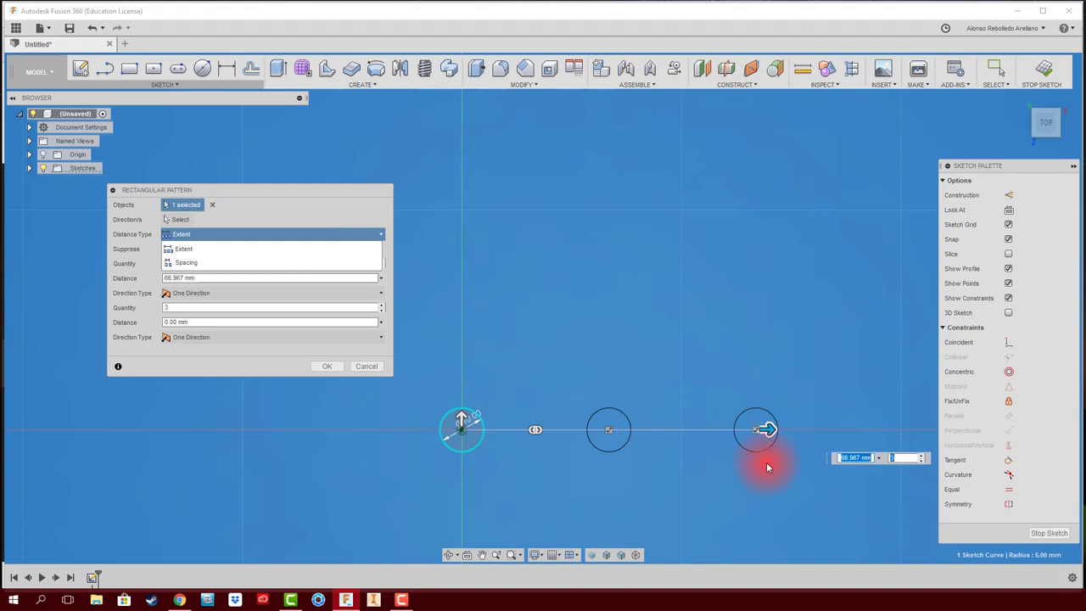
Switch the pattern to Spacing mode with quantity 4 and 25 mm distance.
click(195, 266)
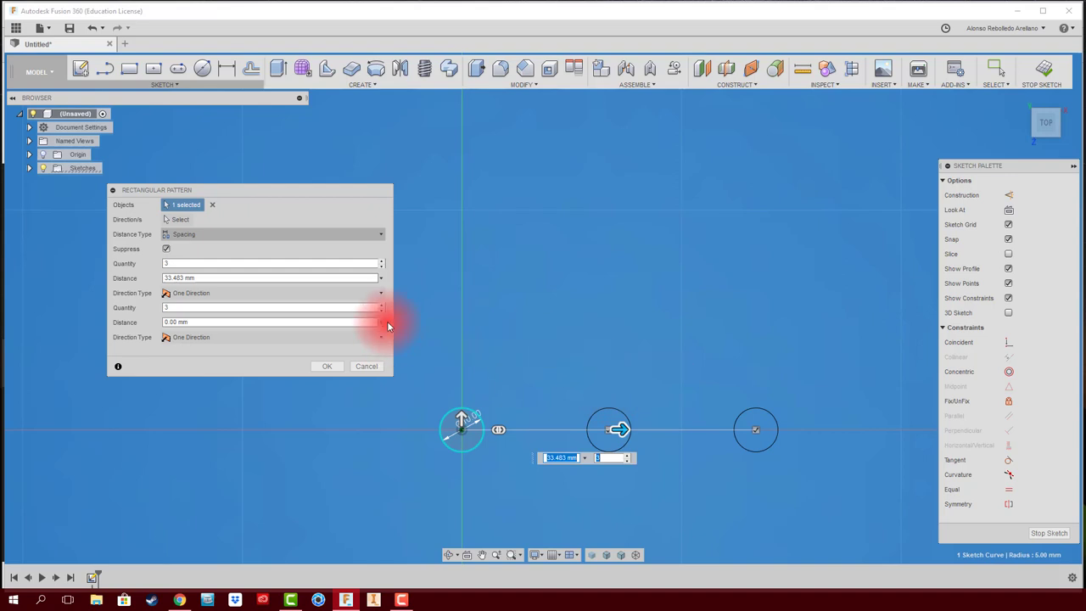
click(381, 260)
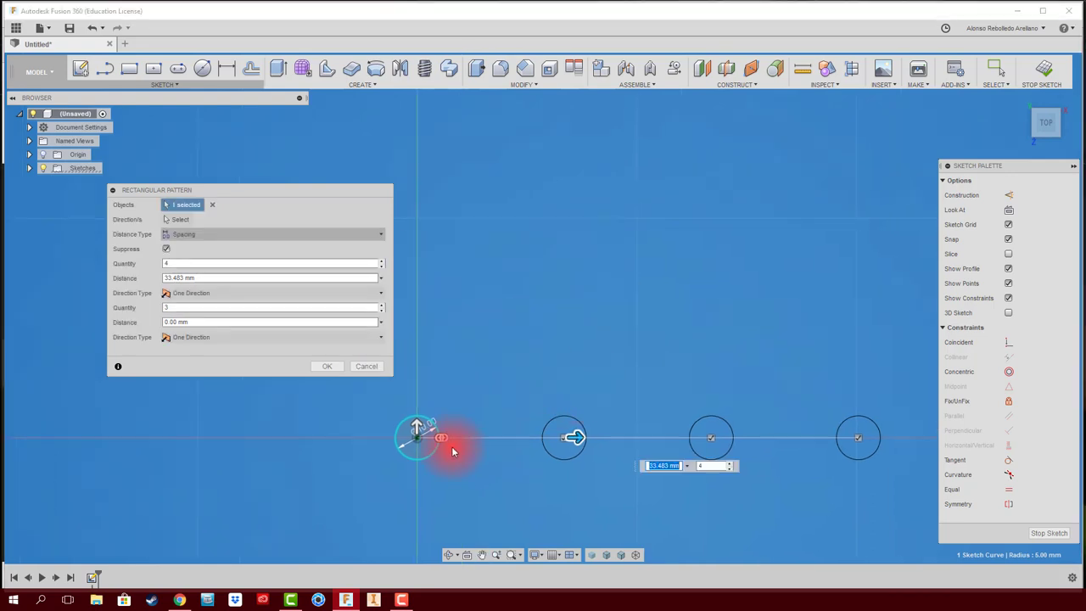
drag(240, 280, 163, 279)
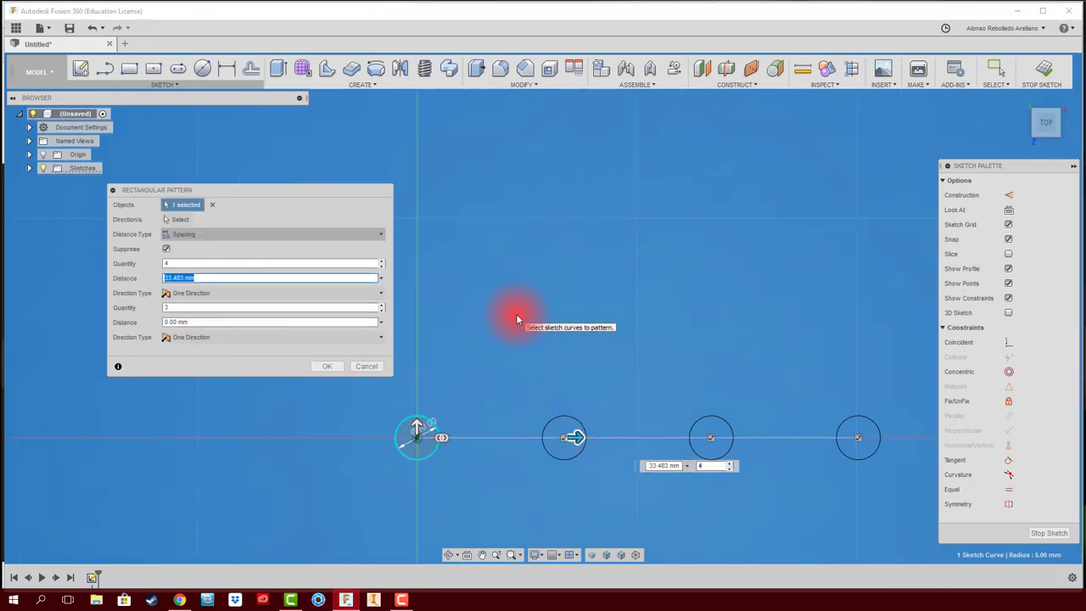
text(2)
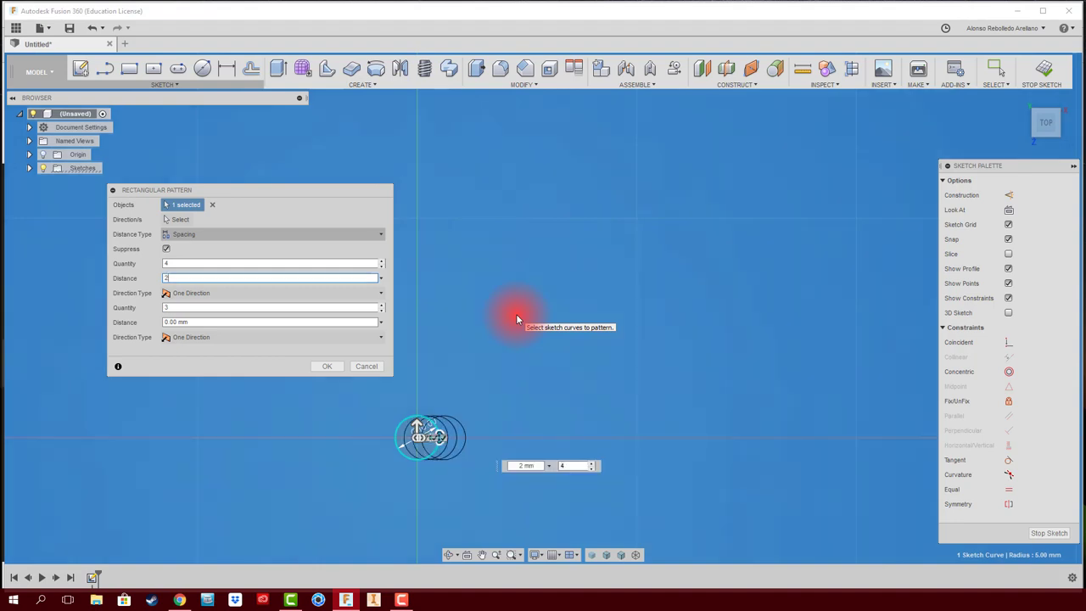
text(5)
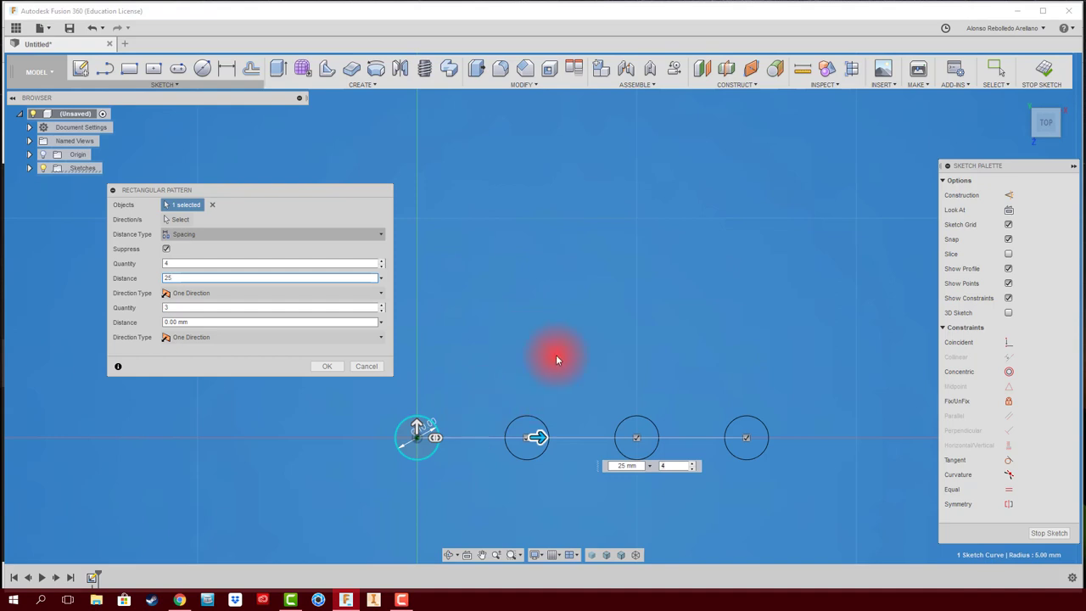
middle_drag(557, 359, 595, 376)
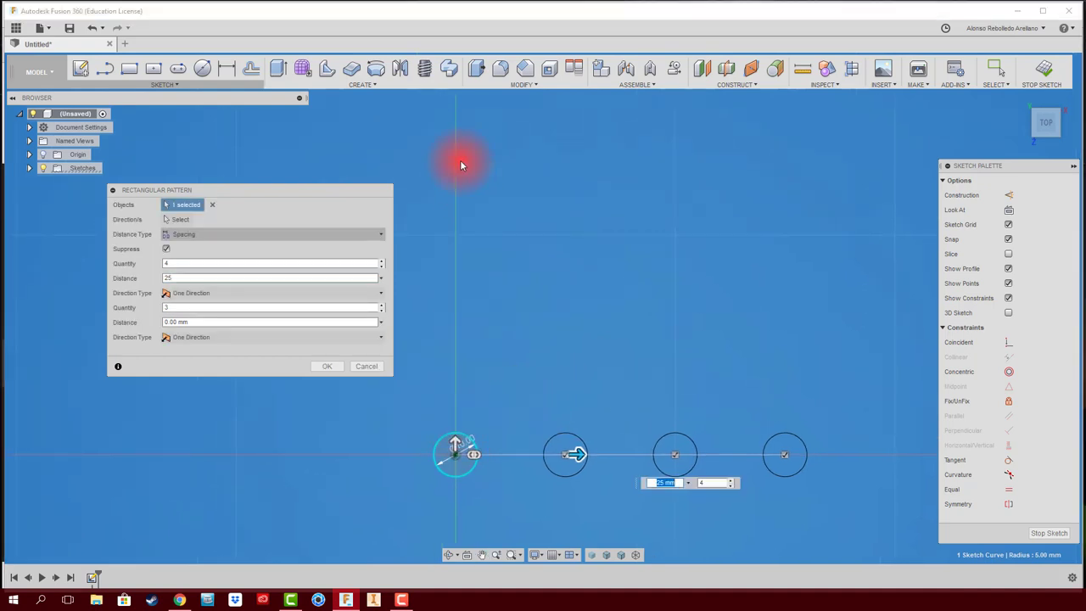
Add an upward pattern direction with quantity 4, initially 21.764 mm apart.
mouse_move(454, 444)
mouse_down()
mouse_move(456, 339)
mouse_move(455, 348)
mouse_up()
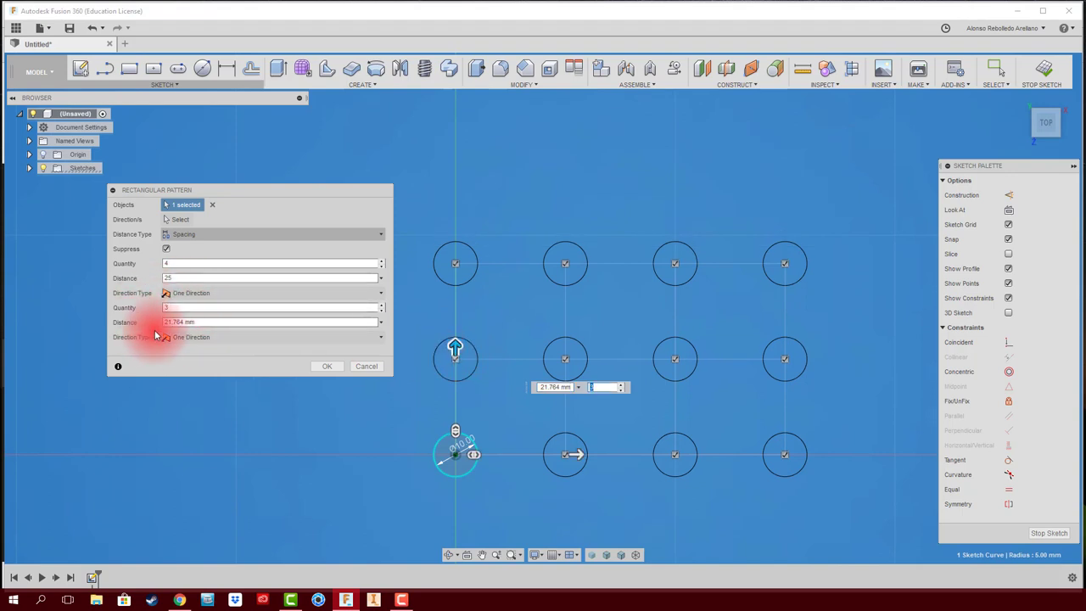
click(236, 311)
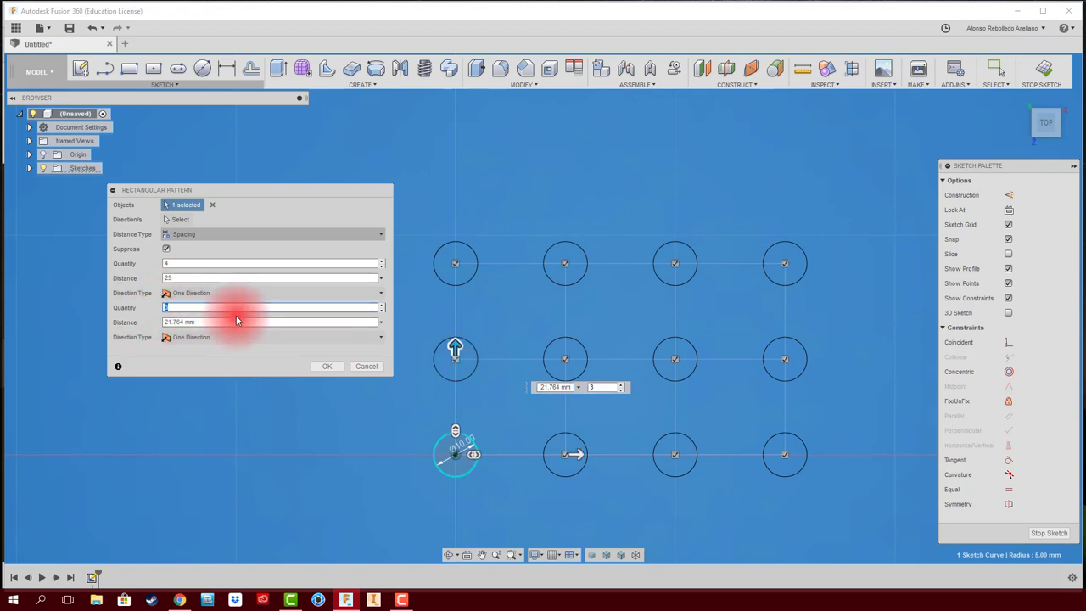
text(4)
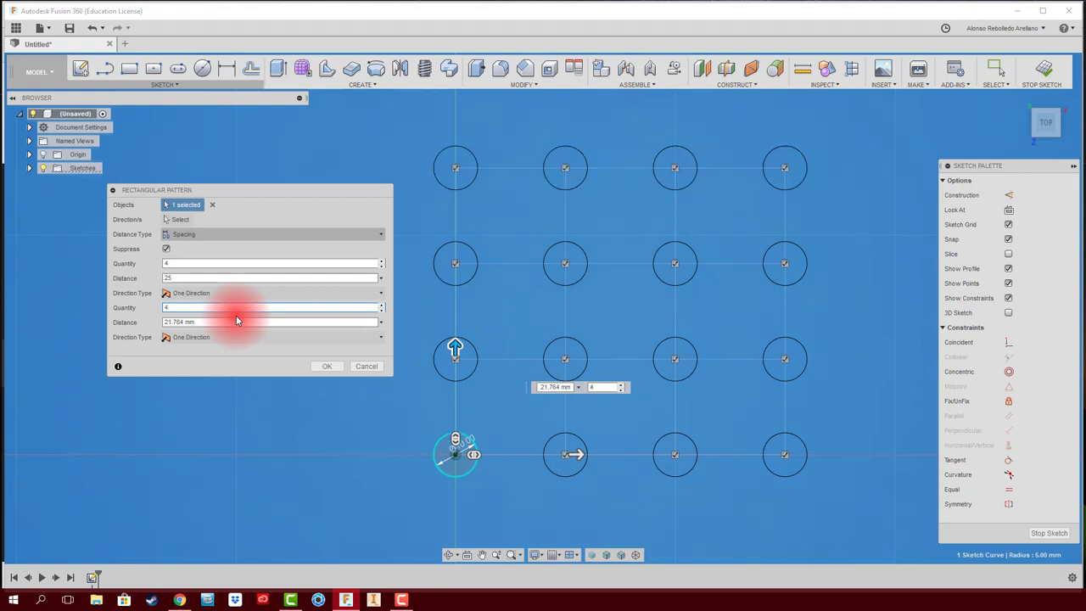
click(212, 322)
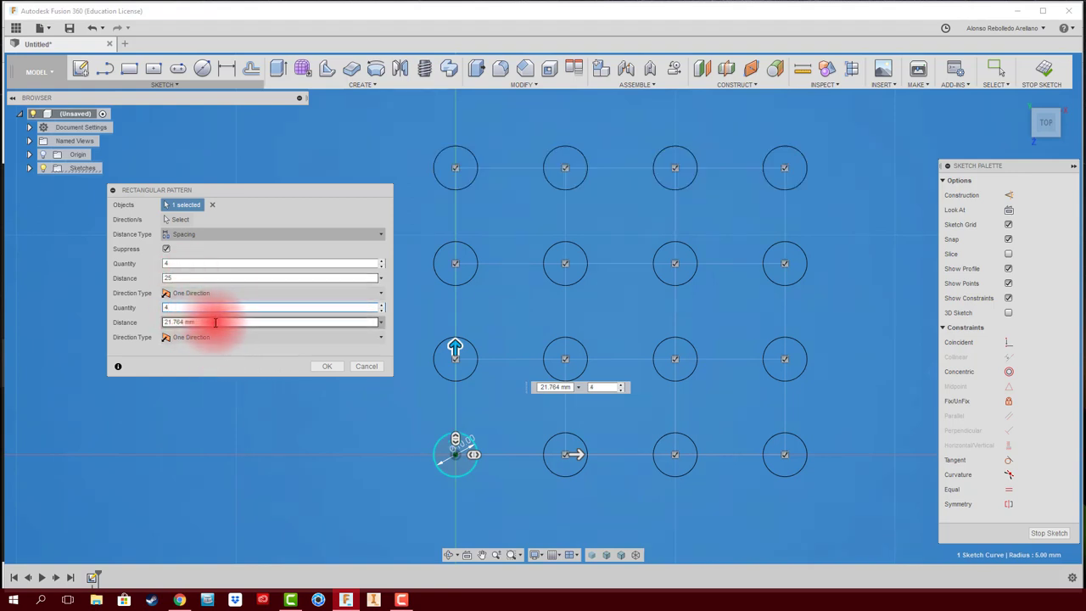
drag(212, 322, 153, 321)
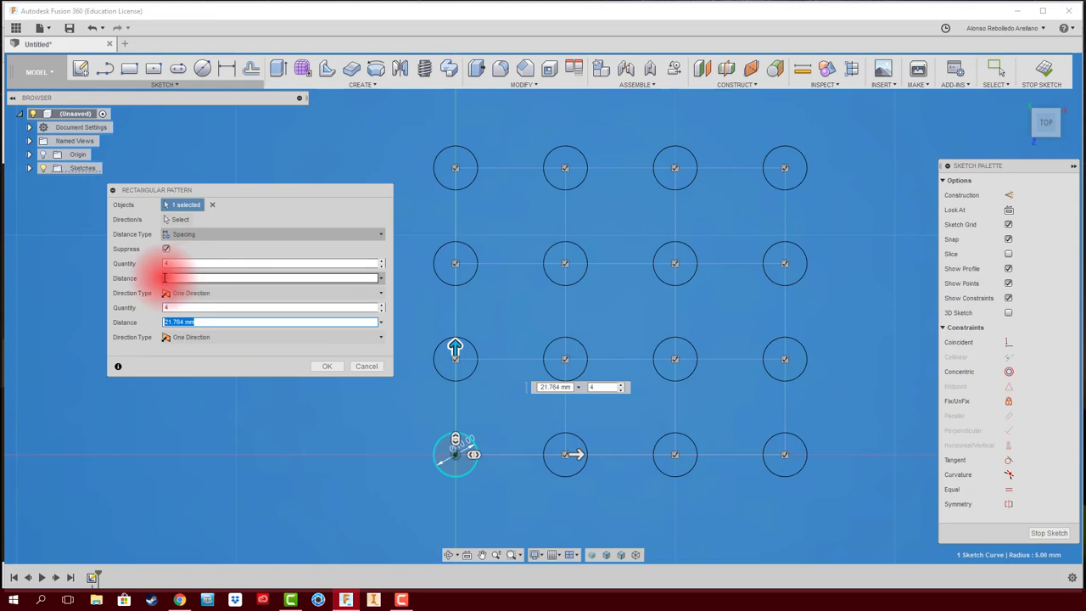
text(25)
Set the row spacing to 30 mm and confirm the 4×4 circle pattern.
click(212, 321)
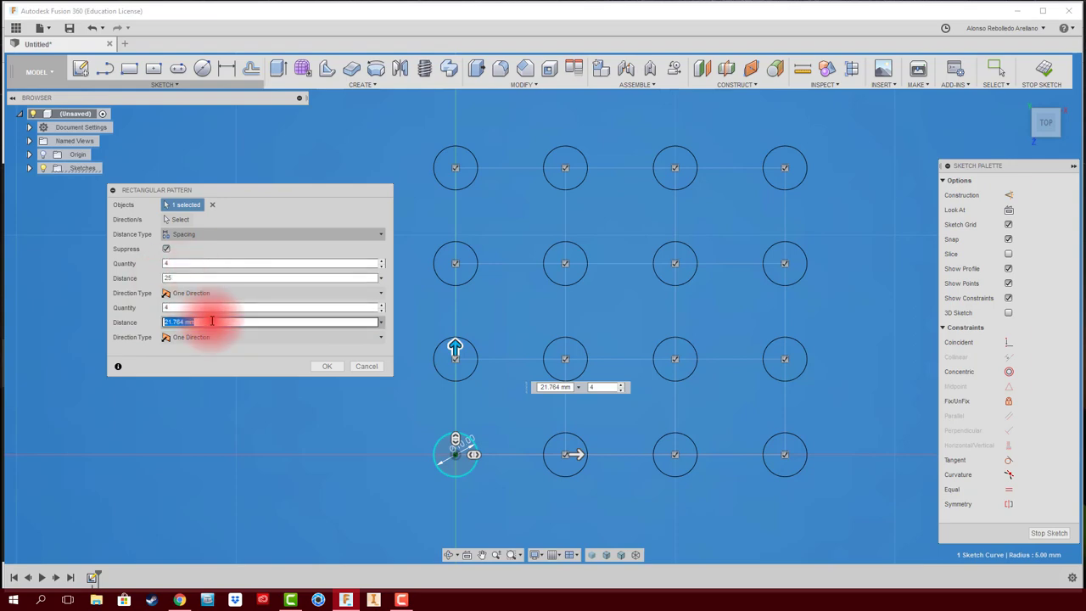
text(30)
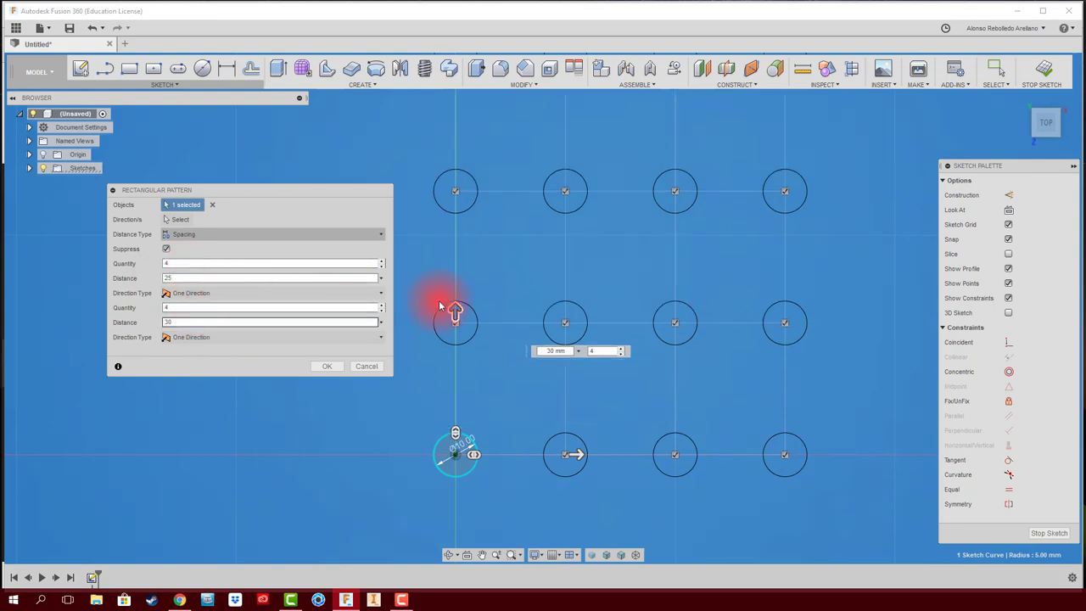
key(Tab)
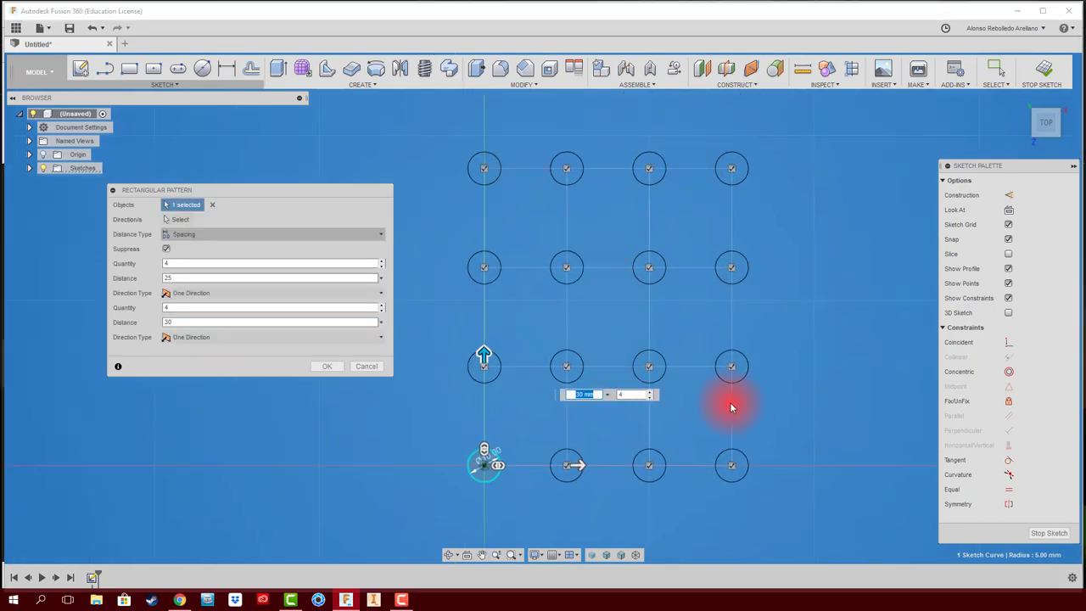
key(Tab)
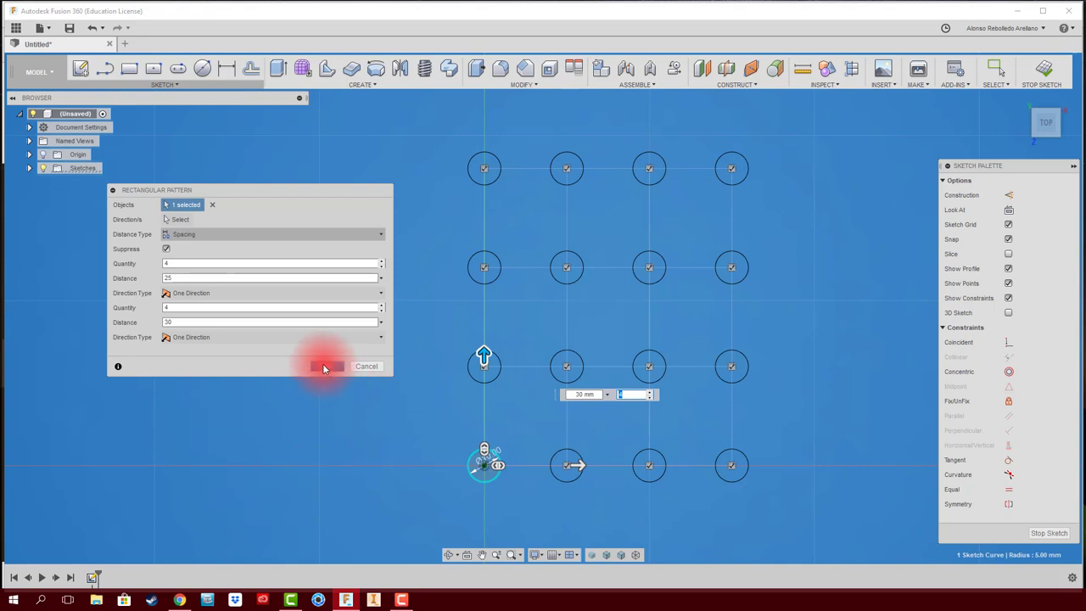
click(322, 367)
middle_drag(363, 404, 314, 404)
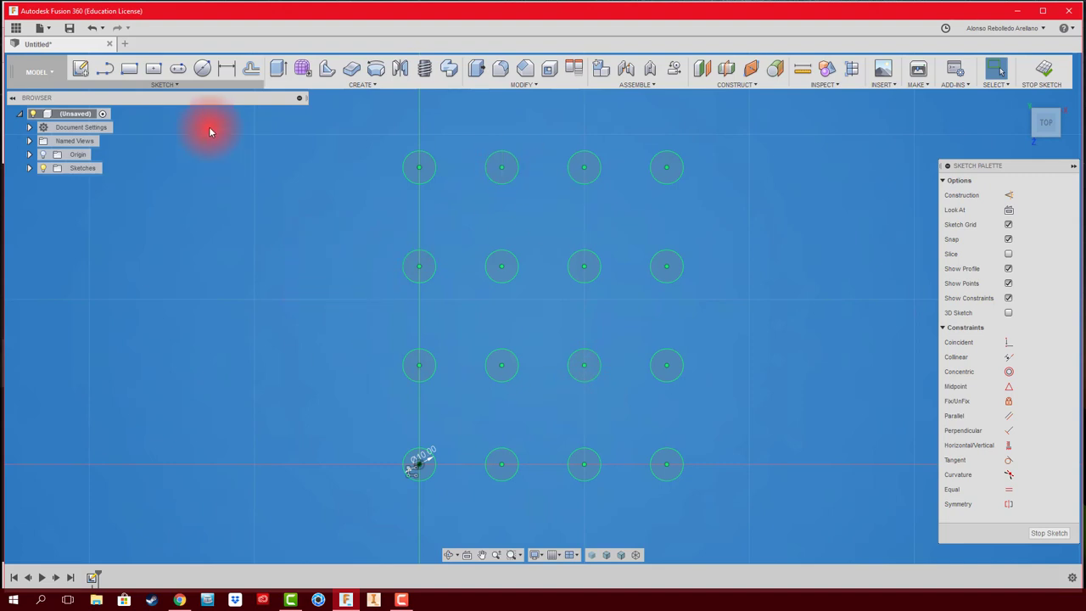
Draw a 2-point rectangle from below-left to above-right of the circle grid.
click(130, 71)
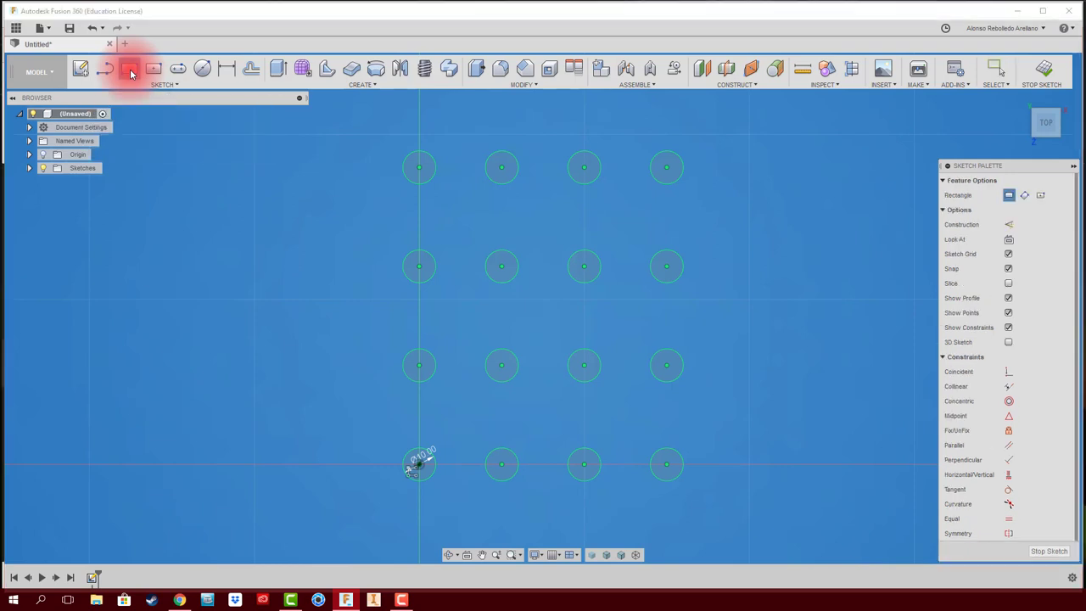
click(366, 514)
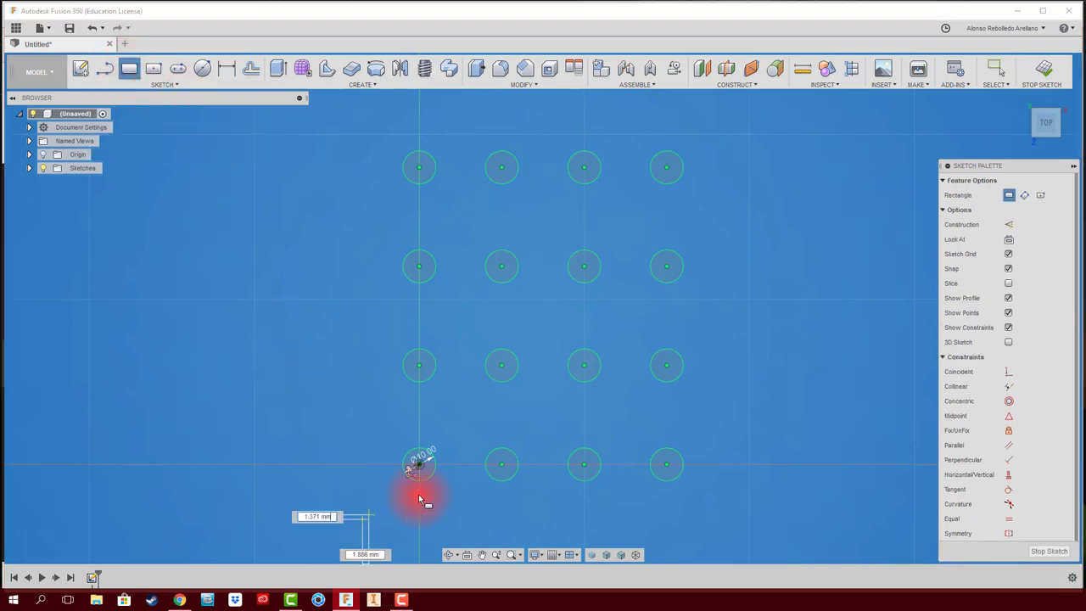
click(736, 114)
right_click(783, 202)
click(824, 205)
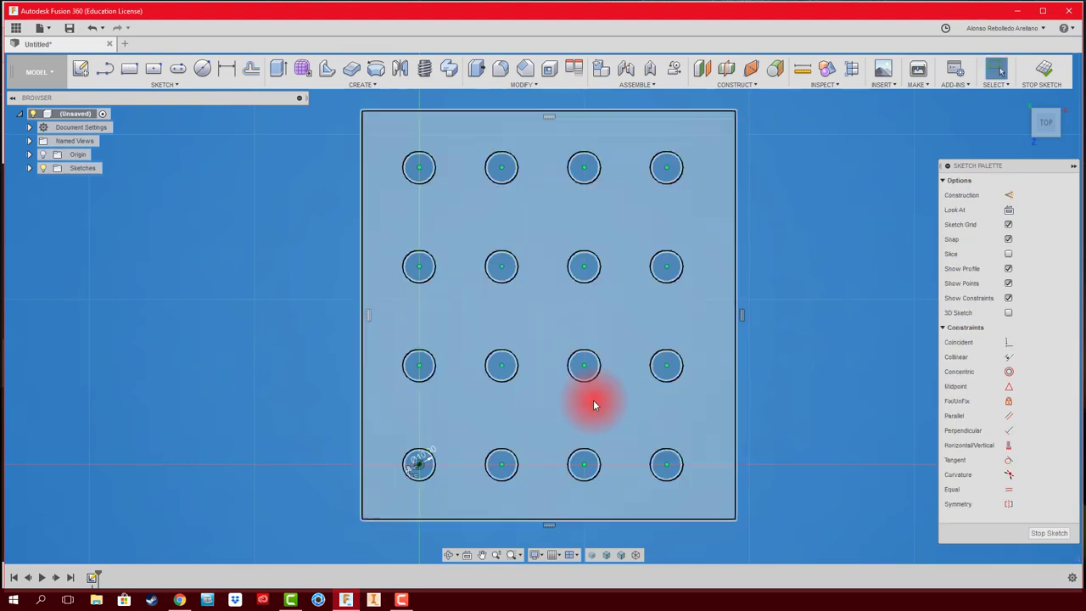
middle_drag(258, 377, 315, 442)
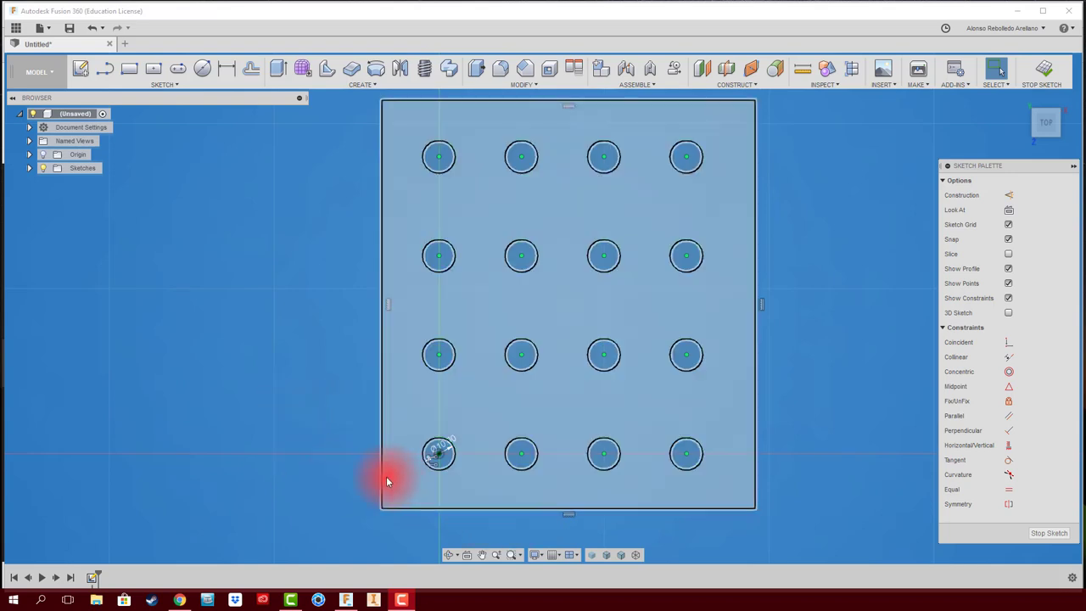
Dimension the lower-left circle centre 15 mm from the rectangle's left and bottom edges.
click(229, 70)
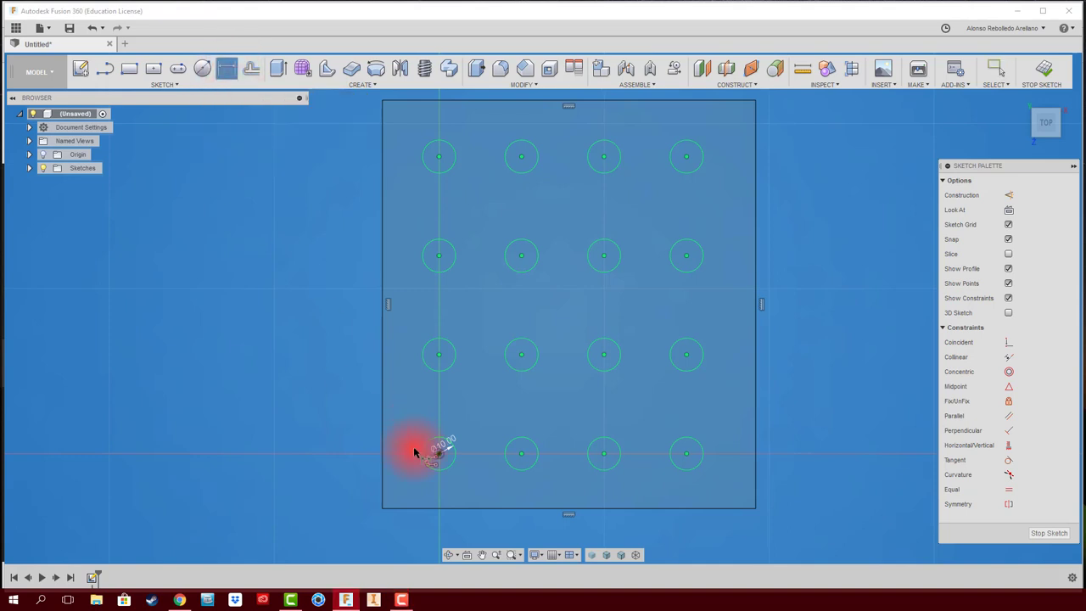
click(426, 449)
click(383, 451)
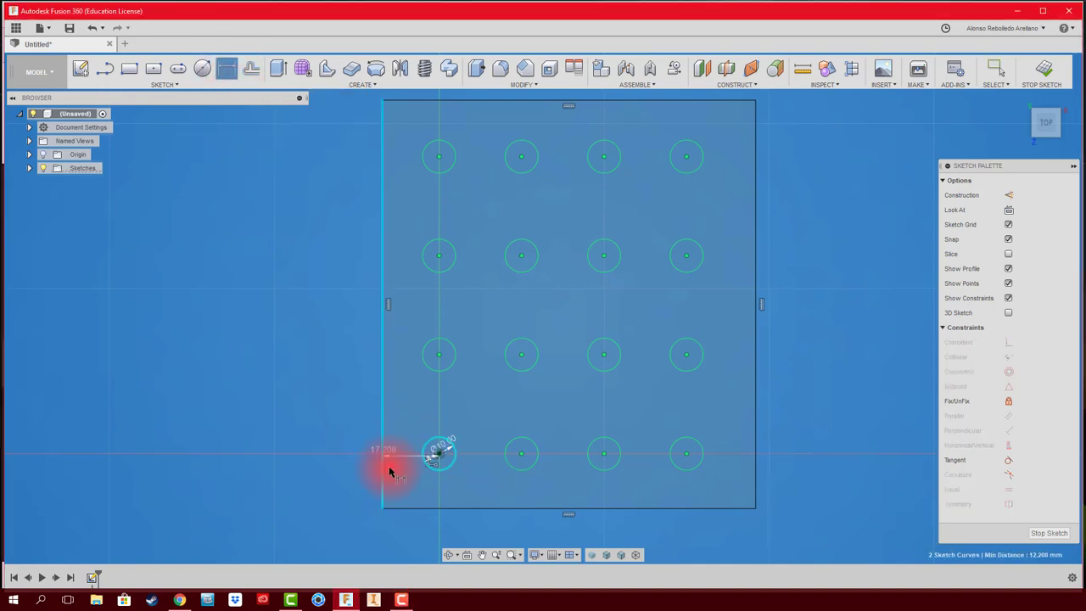
click(410, 532)
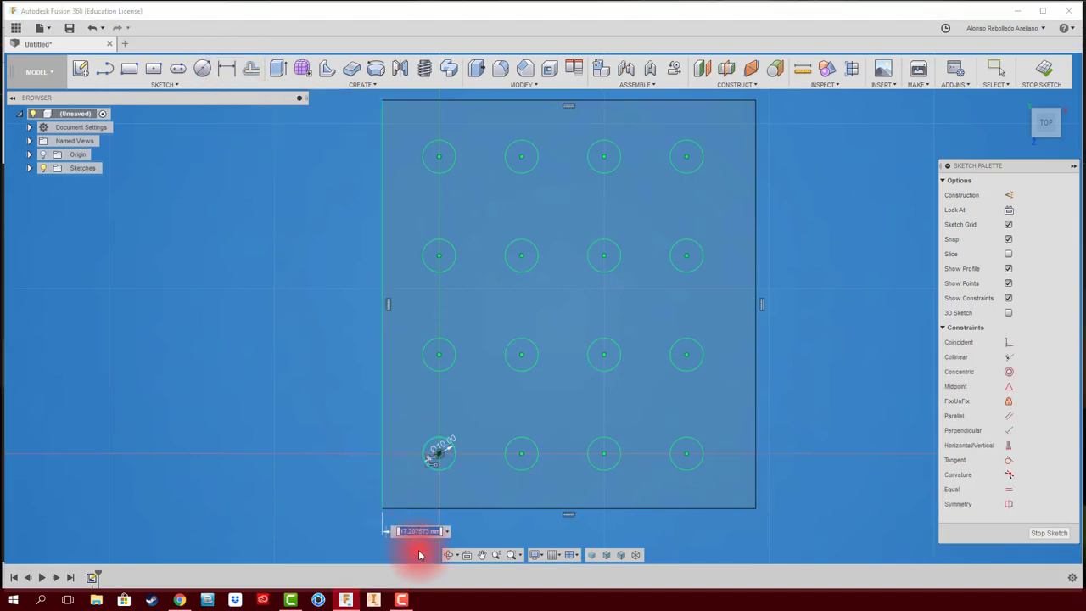
text(15)
key(Return)
middle_drag(501, 473, 461, 407)
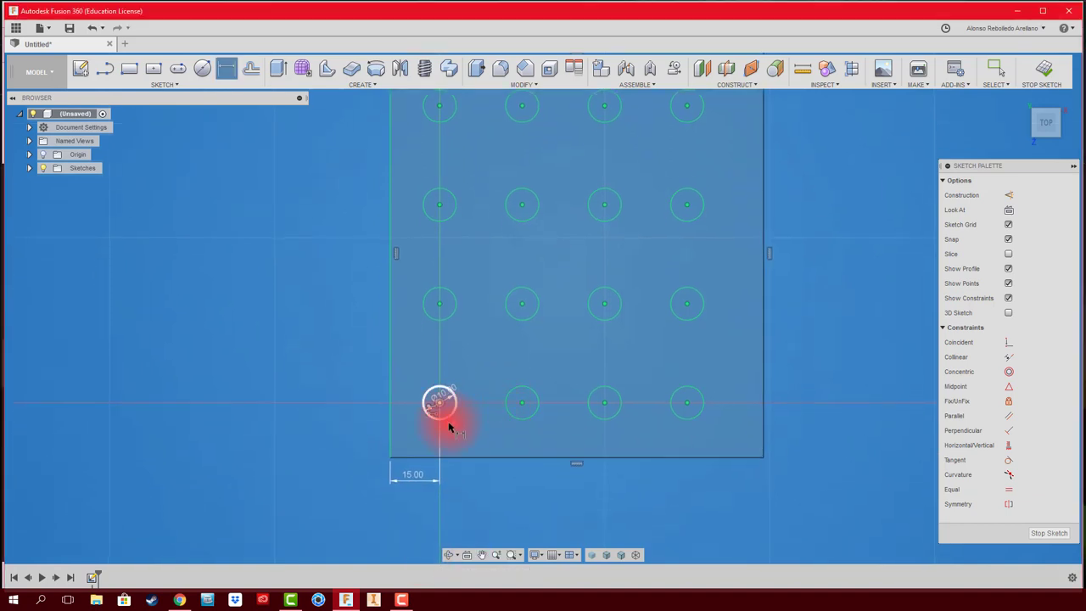
click(444, 411)
click(460, 456)
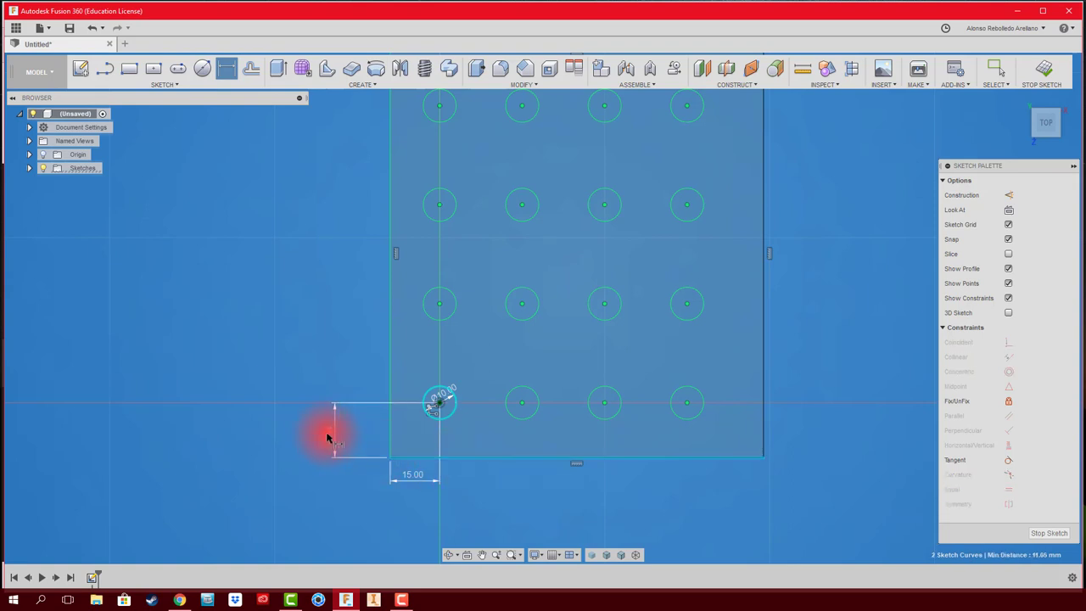
click(323, 437)
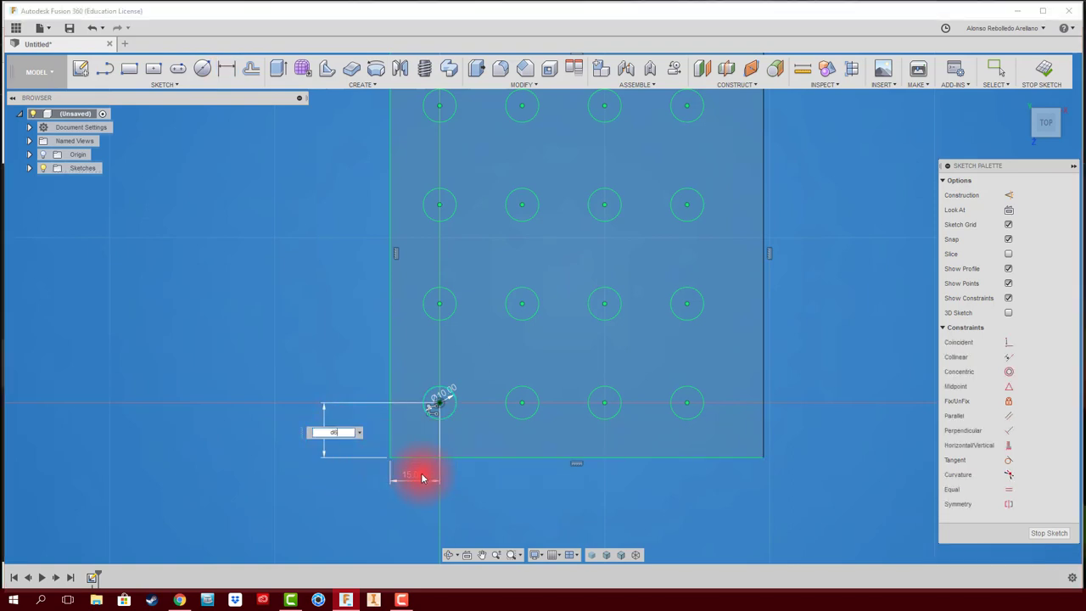
text(15)
key(Return)
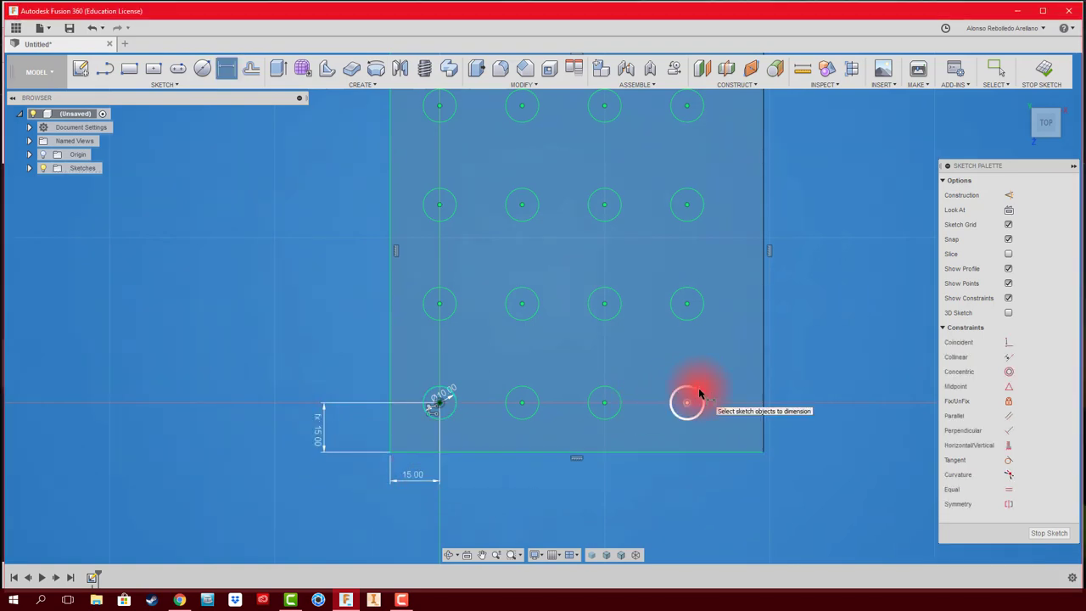
Dimension the right and top edges 15 mm from the nearest outer circle centres.
click(699, 393)
click(763, 389)
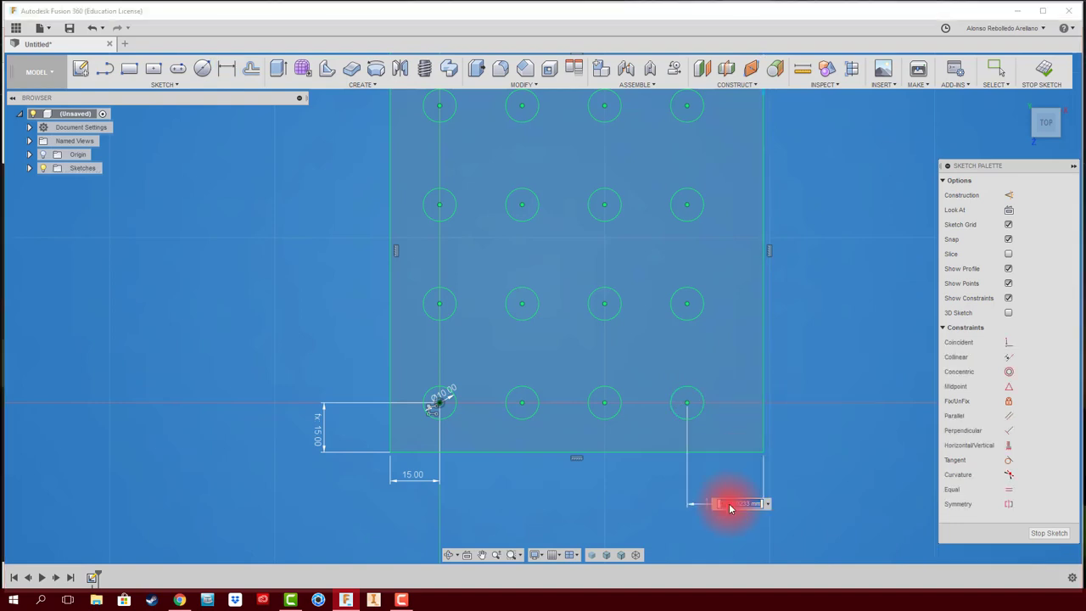
text(15)
key(Return)
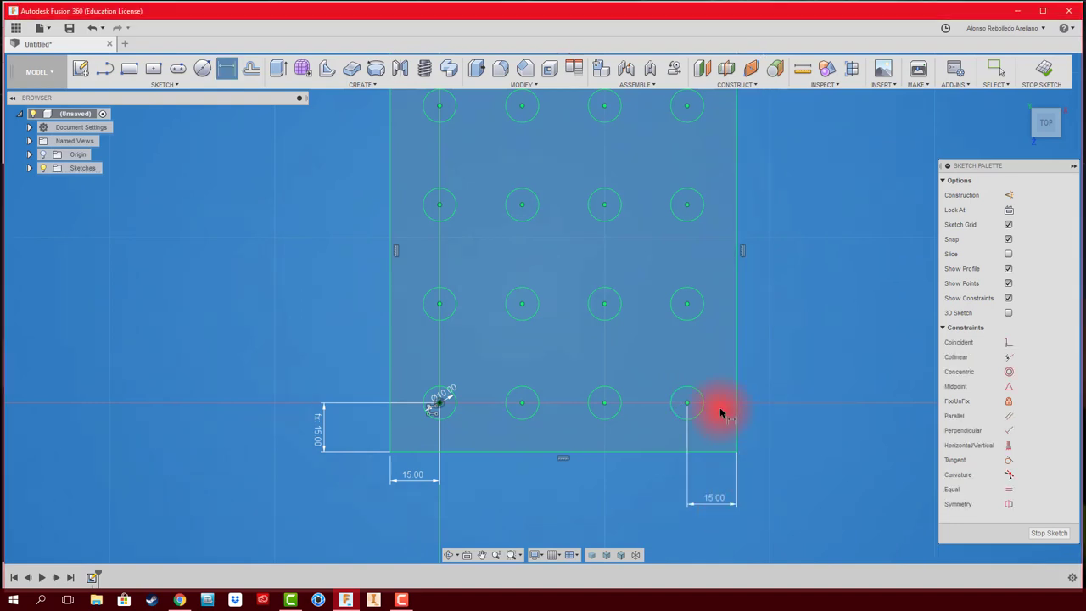
middle_drag(767, 415, 781, 560)
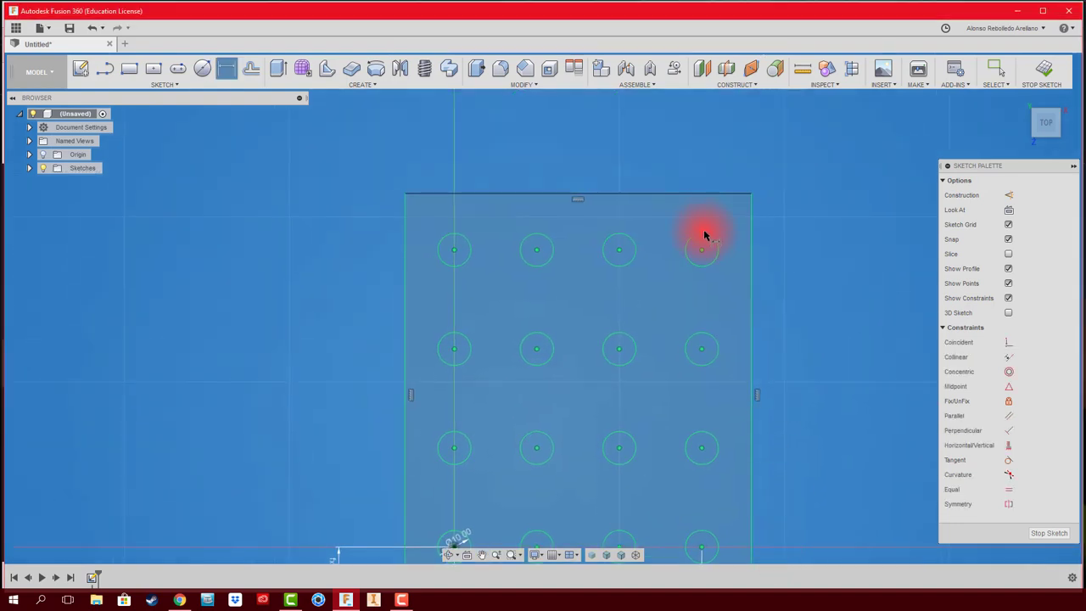
click(703, 237)
click(706, 194)
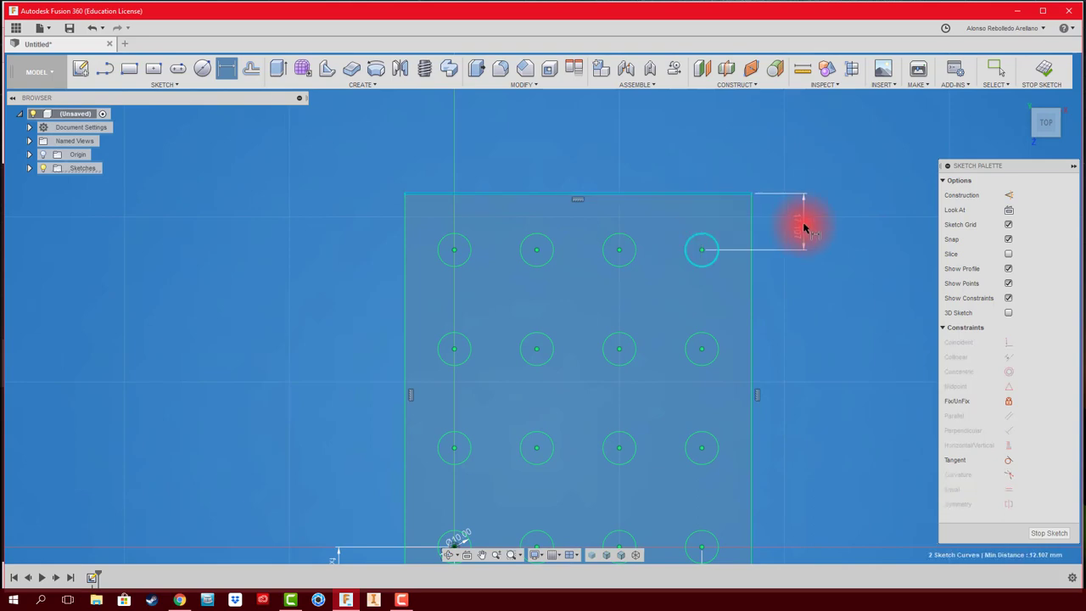
click(804, 228)
text(15)
key(Return)
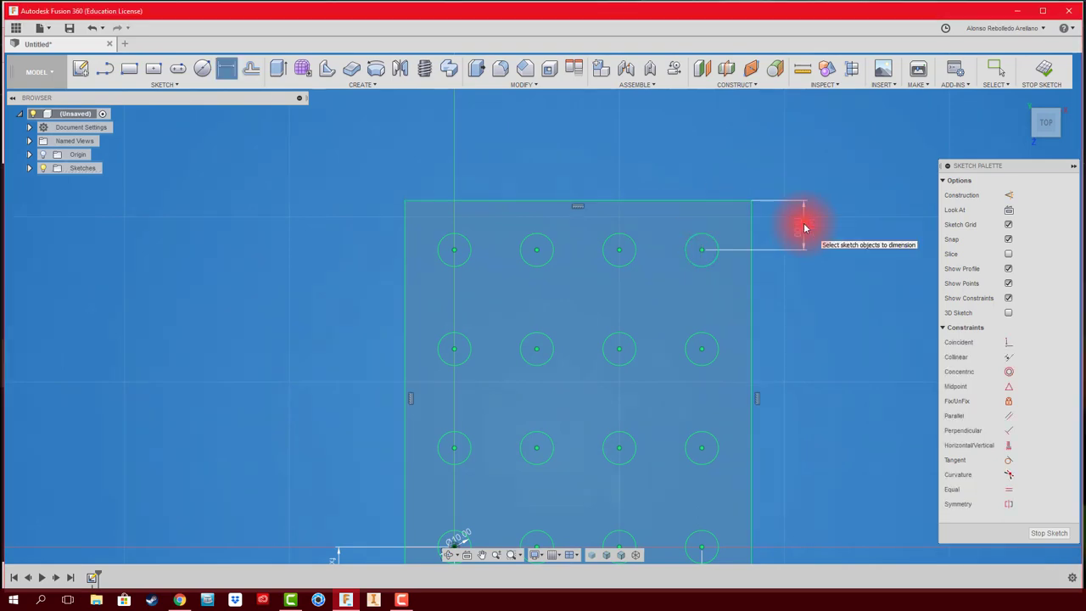
scroll(804, 225, down, 2)
mouse_move(873, 401)
middle_down()
mouse_move(703, 333)
mouse_move(731, 369)
middle_up()
key(d)
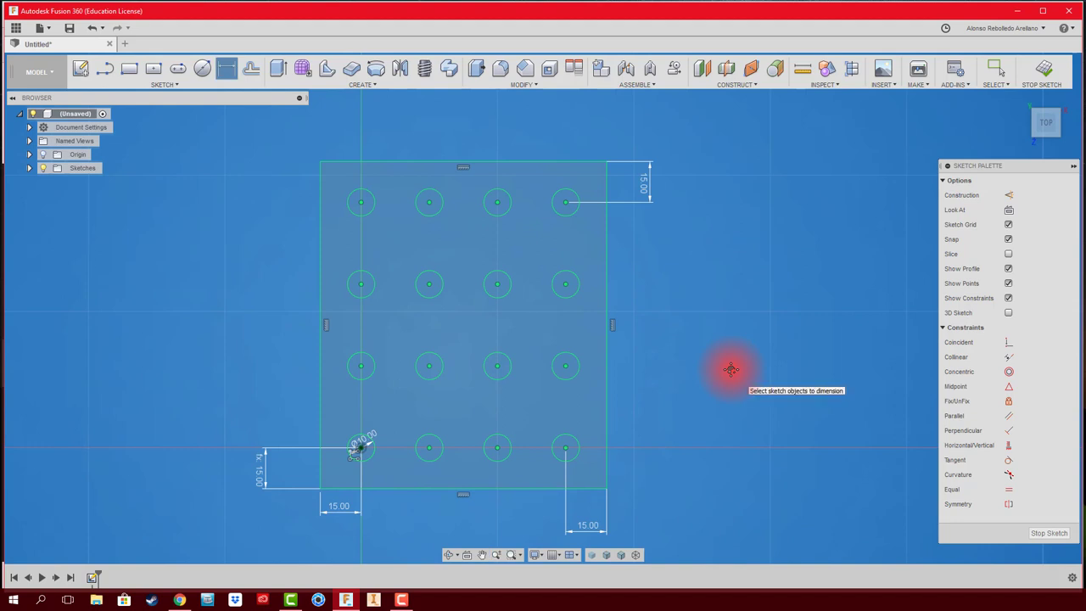
Stop the sketch and orbit to an angled view of the plate.
click(1047, 72)
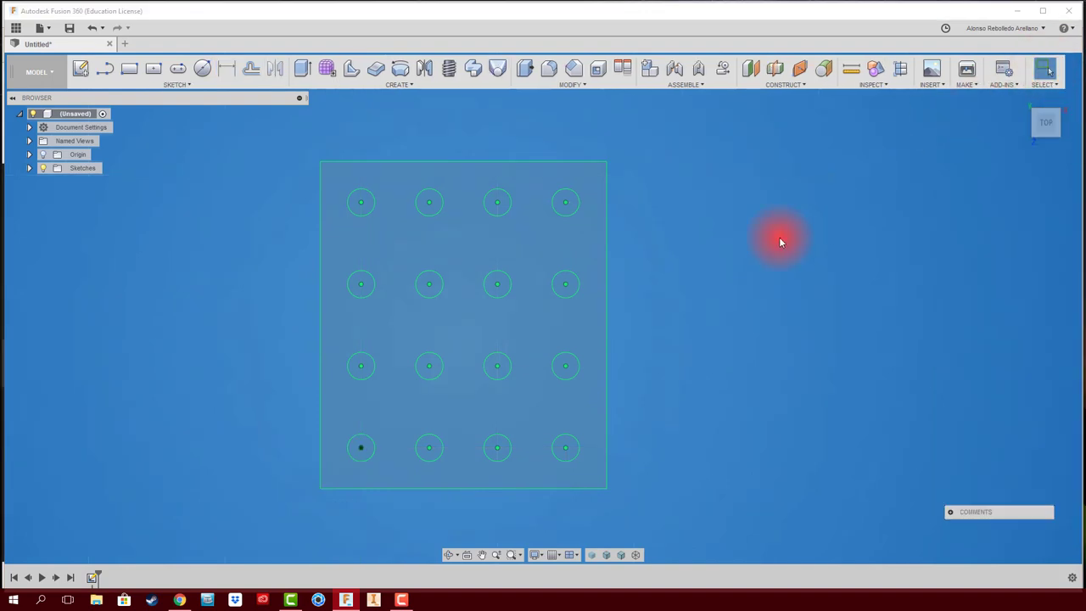
shift+middle_drag(779, 237, 712, 199)
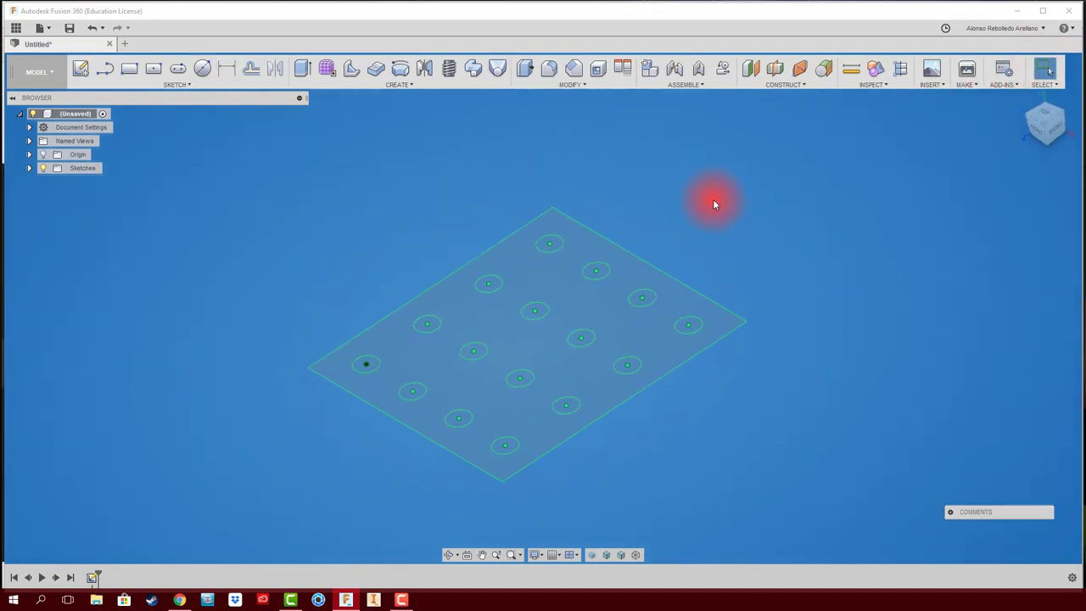
Extrude the plate profile to about 12.4 mm, leaving the sixteen holes cut through.
key(e)
click(556, 283)
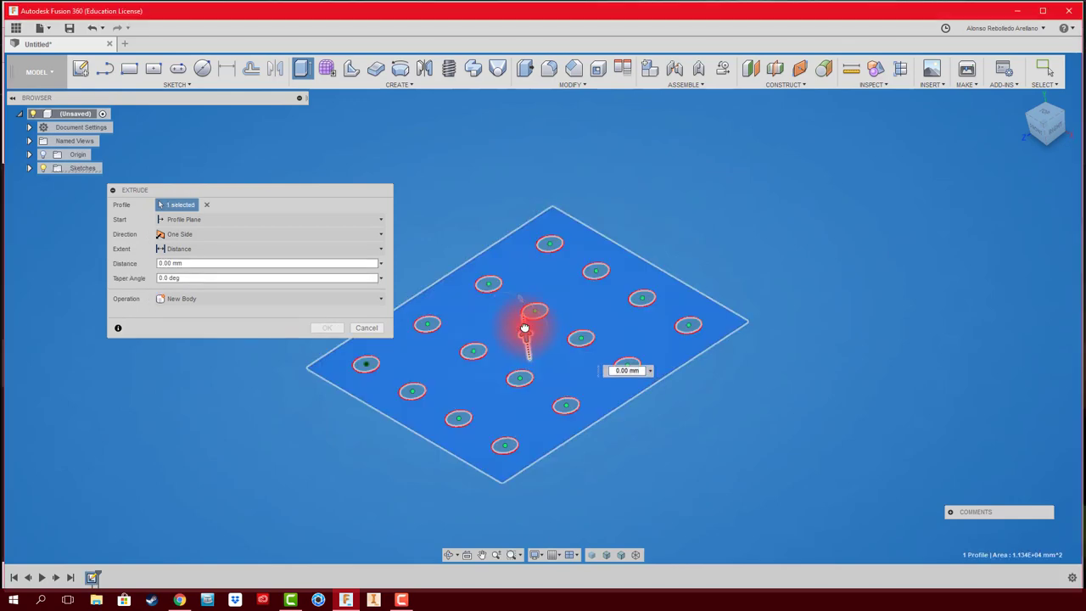
drag(528, 331, 518, 309)
click(326, 327)
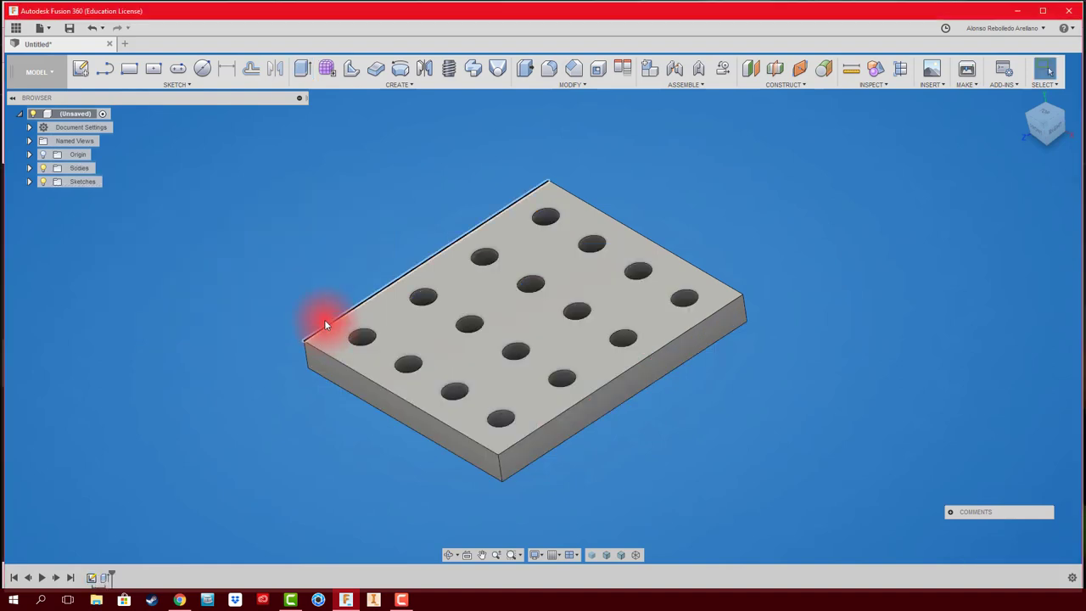